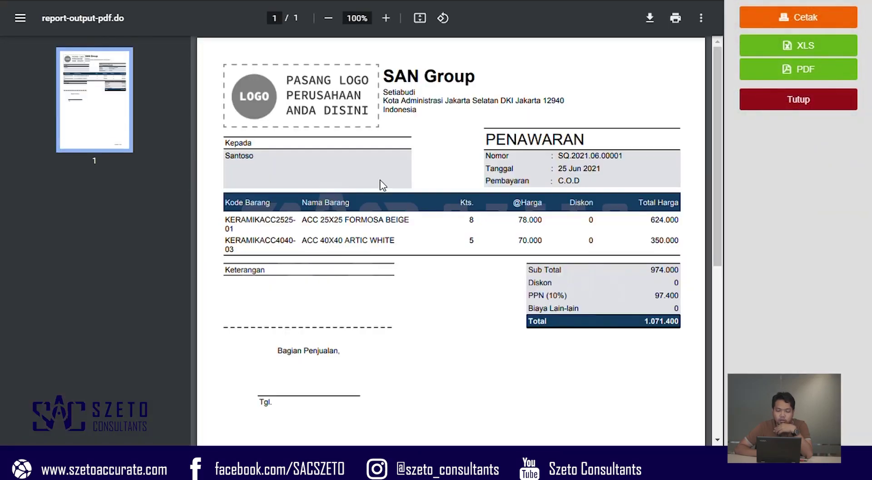
Step: Review the Penawaran print preview, then close the preview and the Penawaran Penjualan module
scroll(380, 181, "down", 1)
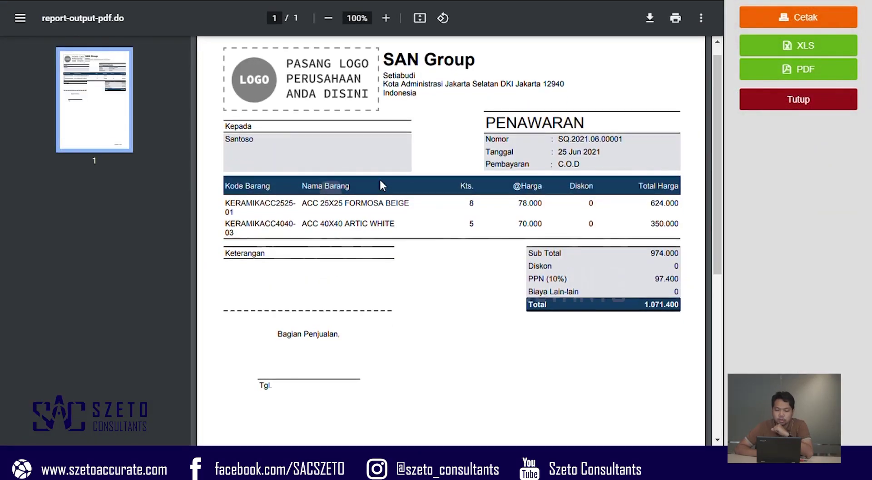
scroll(449, 218, "up", 1)
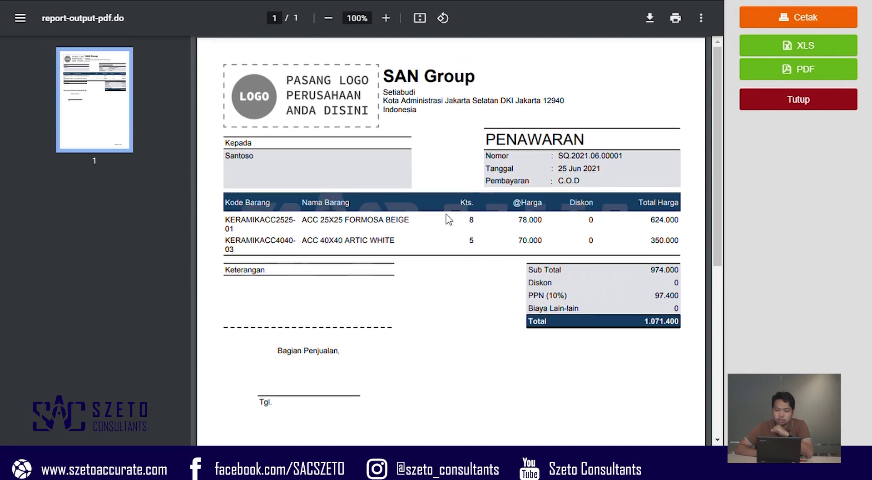
scroll(447, 218, "down", 1)
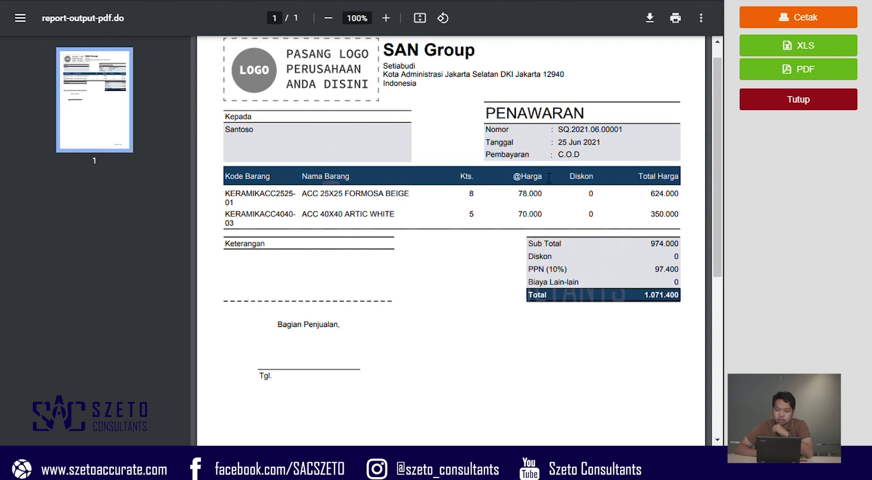
scroll(548, 178, "up", 1)
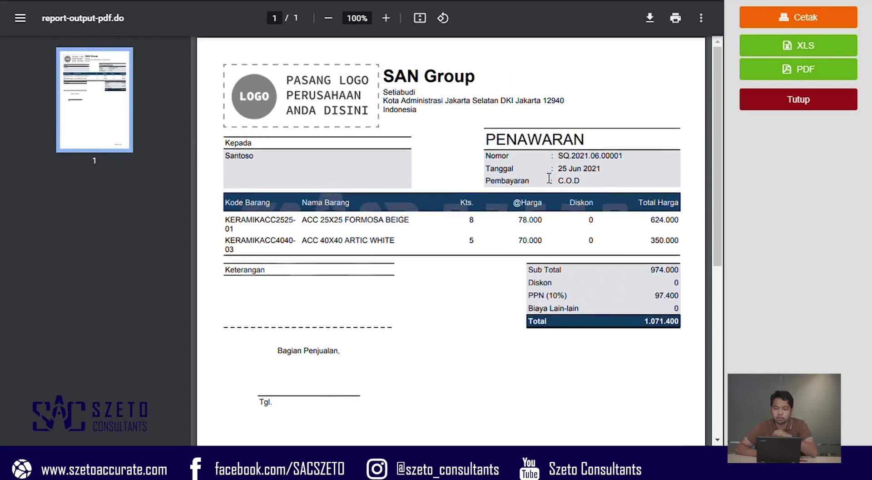
left_click(809, 104)
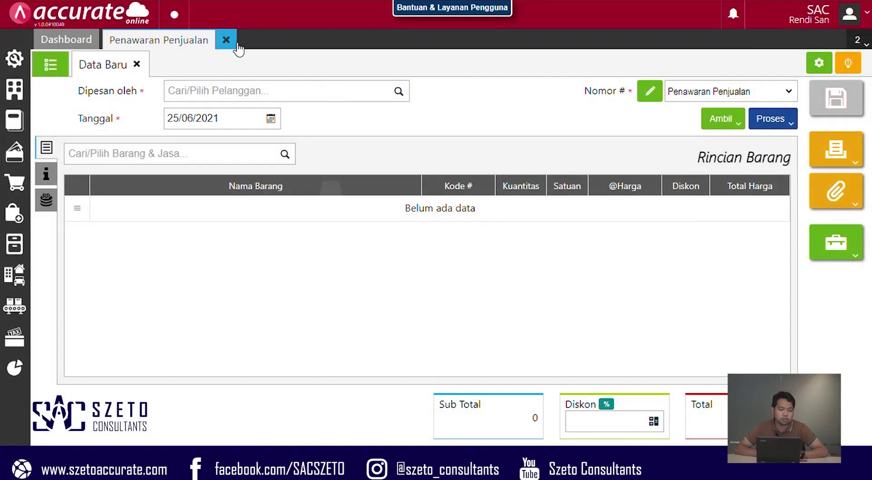
left_click(236, 45)
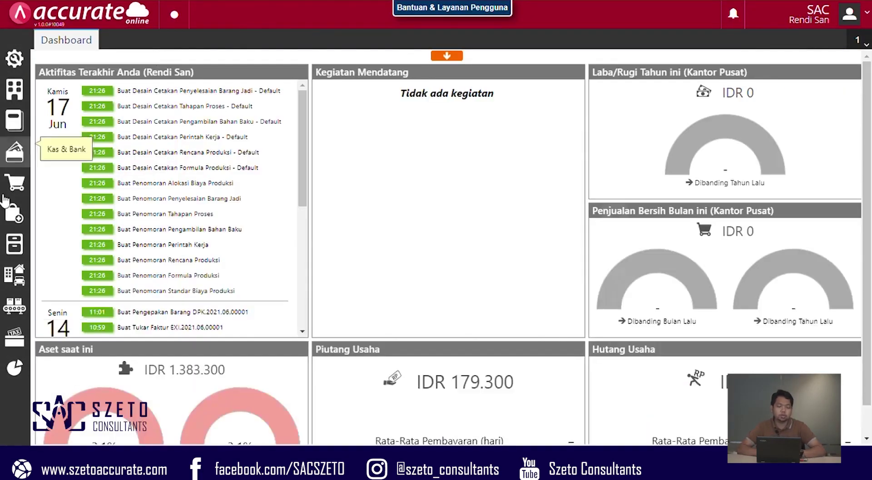
Step: Start a new sales order in Pesanan Penjualan for the second customer in the customer list
left_click(15, 191)
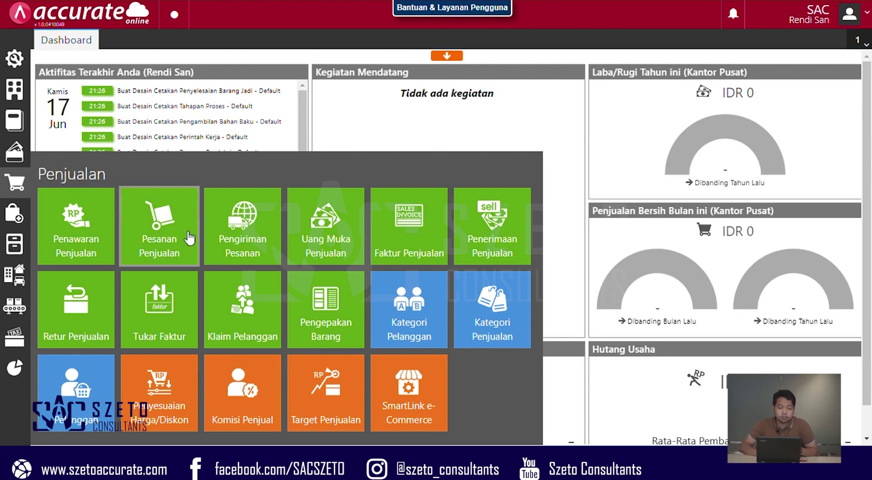
left_click(164, 212)
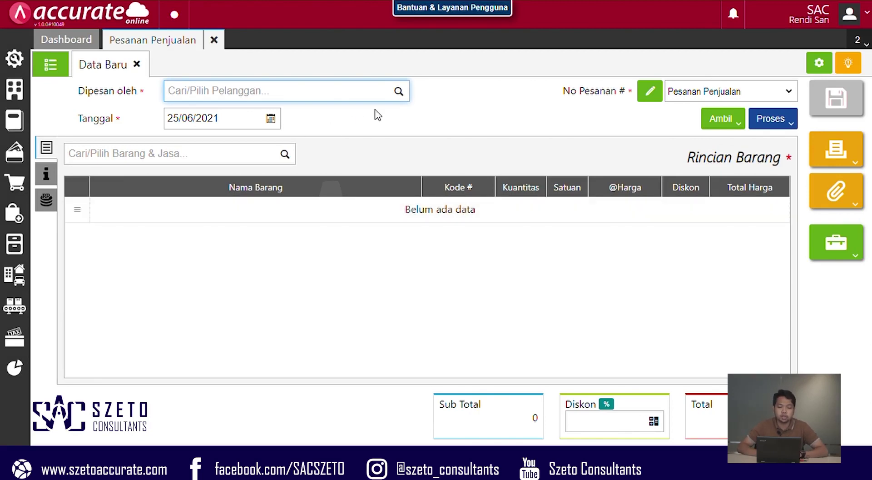
left_click(403, 96)
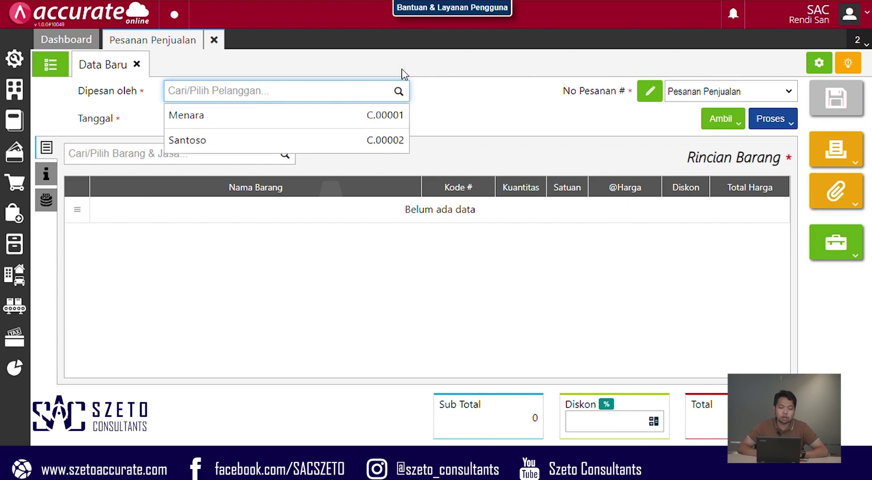
left_click(254, 142)
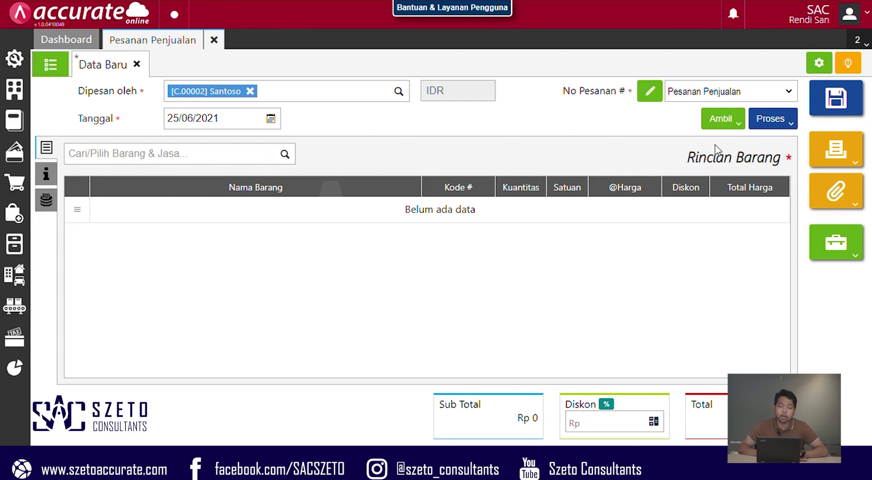
Step: Copy both items, ACC 25X25 FORMOSA BEIGE and ACC 40X40 ARTIC WHITE, into the order from the customer's quotation dated 25/06/2021
left_click(722, 119)
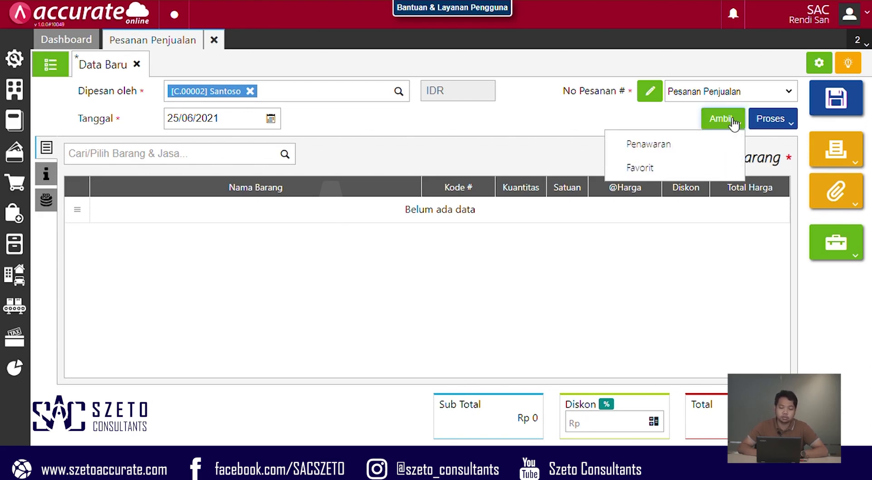
left_click(654, 145)
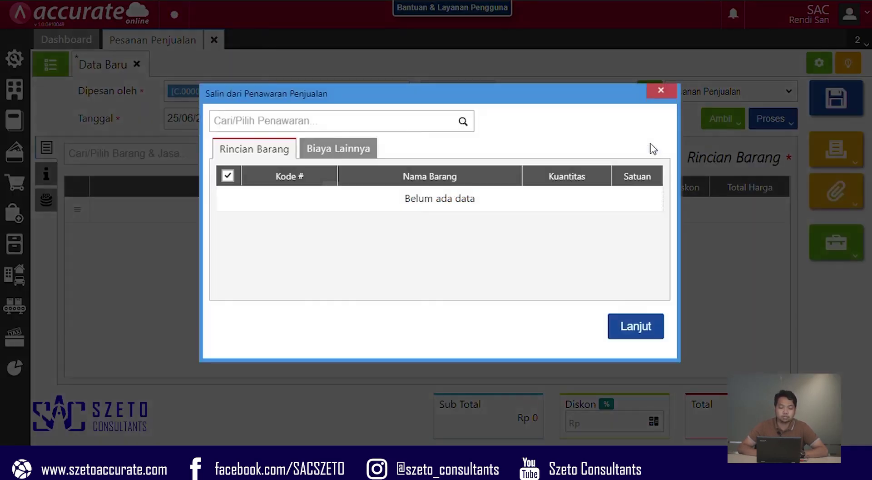
left_click(464, 123)
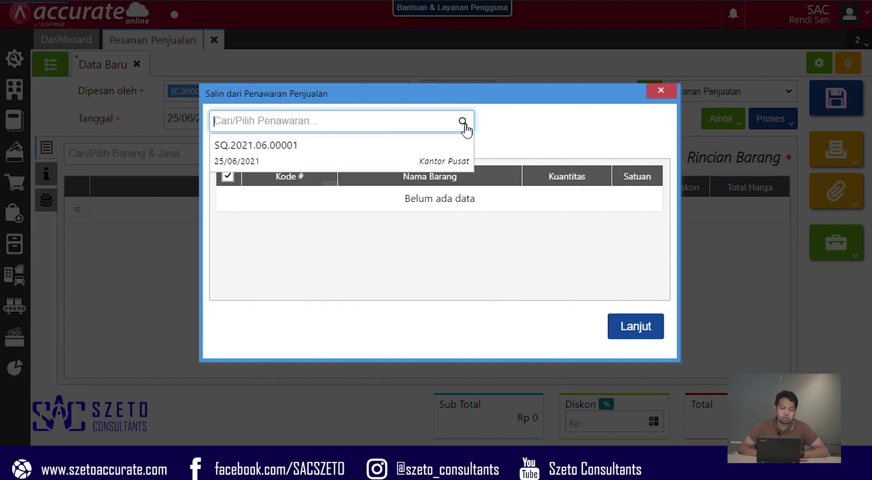
left_click(338, 163)
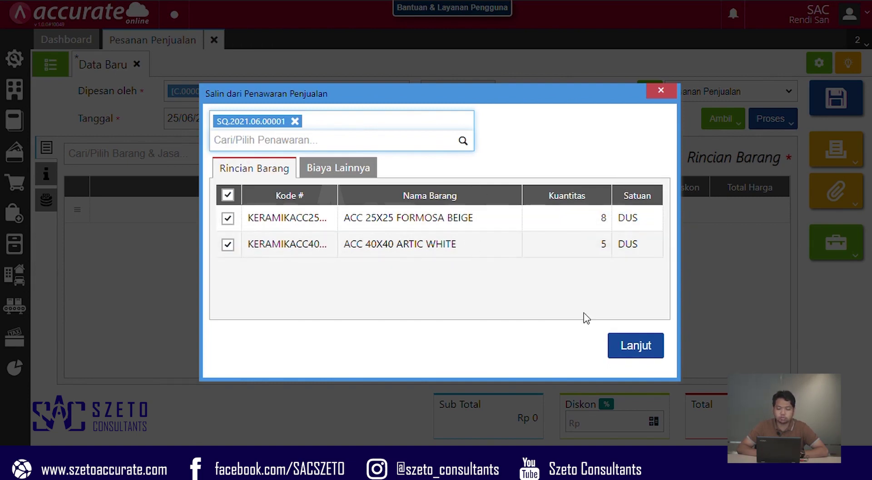
left_click(639, 346)
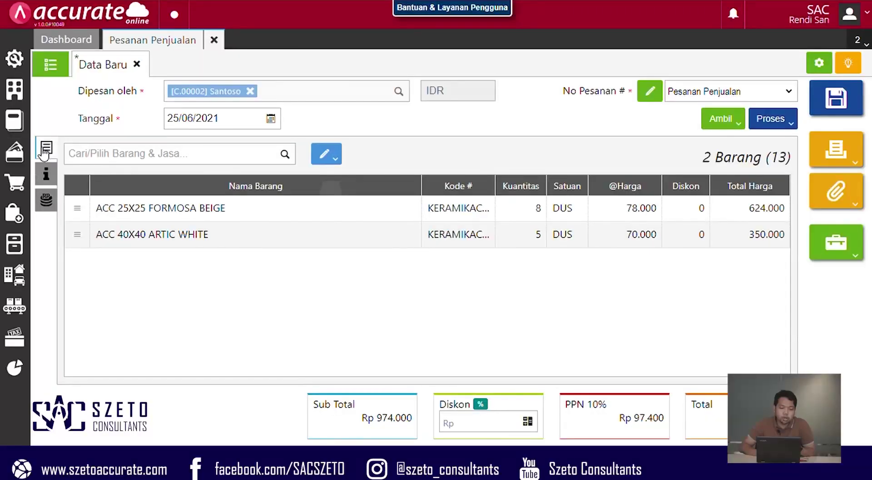
Step: Enter the customer's purchase order number in the No. PO field of the order's Info lainnya section
left_click(50, 175)
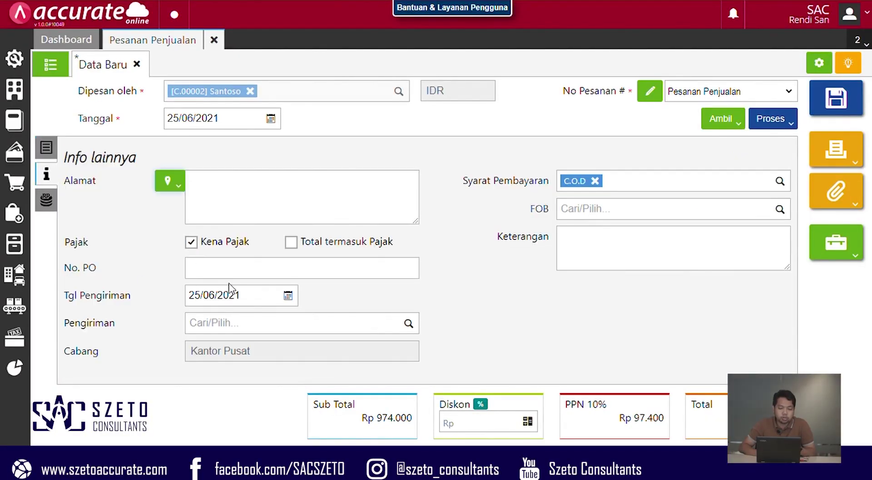
left_click(266, 275)
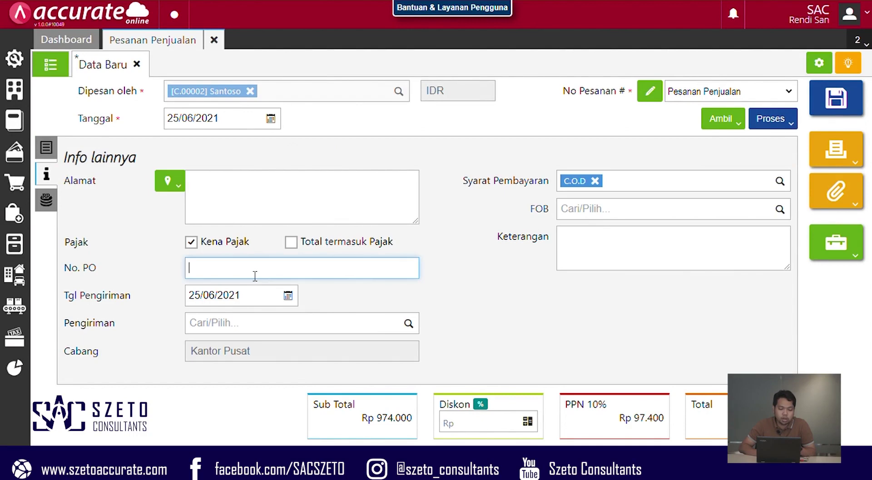
left_click(193, 294)
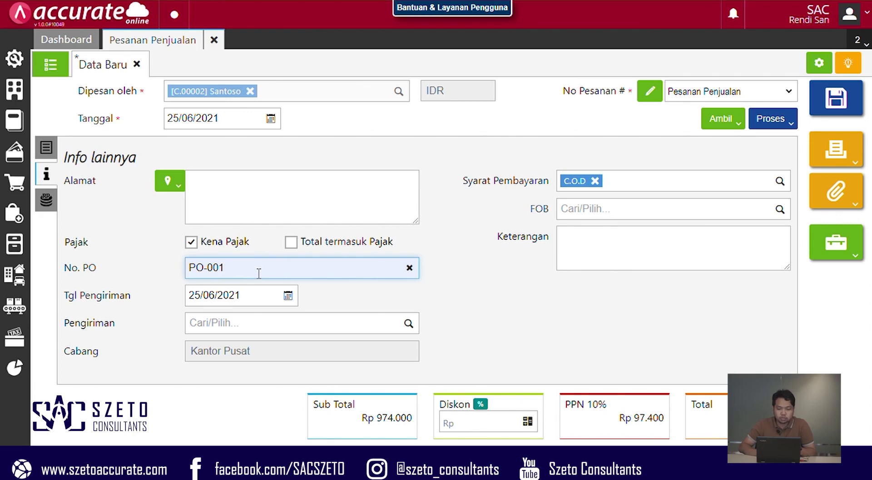
Step: Return to the order's item details, save the sales order and close Pesanan Penjualan
left_click(46, 148)
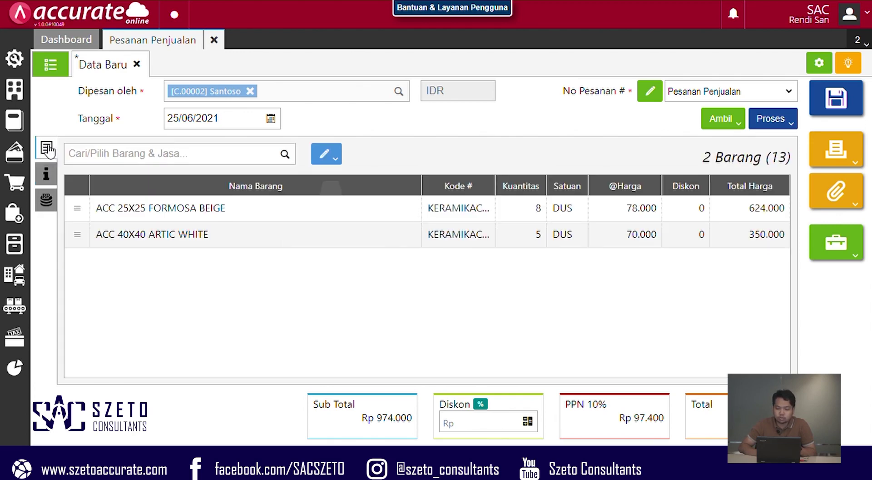
left_click(842, 104)
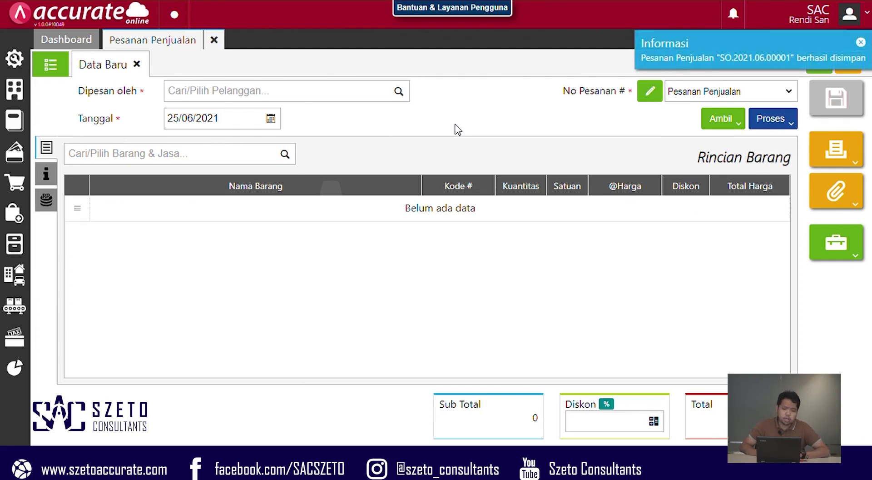
left_click(222, 45)
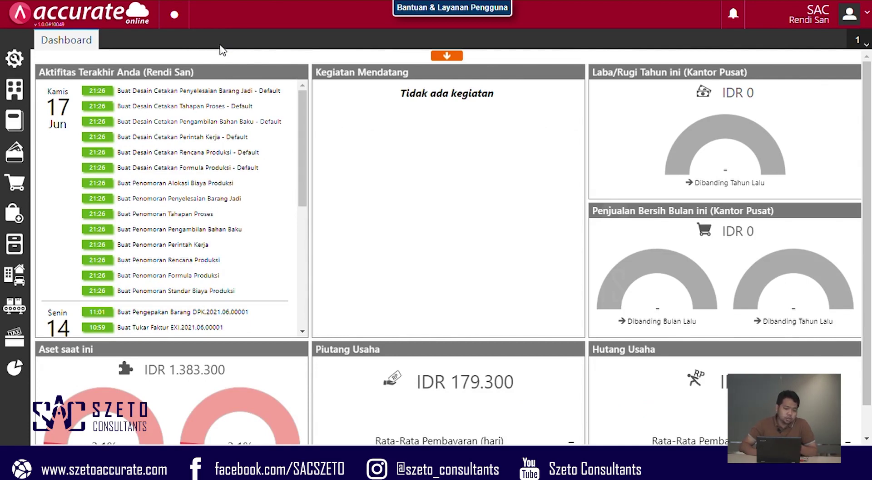
Step: Start a new delivery order in Pengiriman Pesanan for the same customer and check the Pengiriman choices without selecting one
left_click(6, 196)
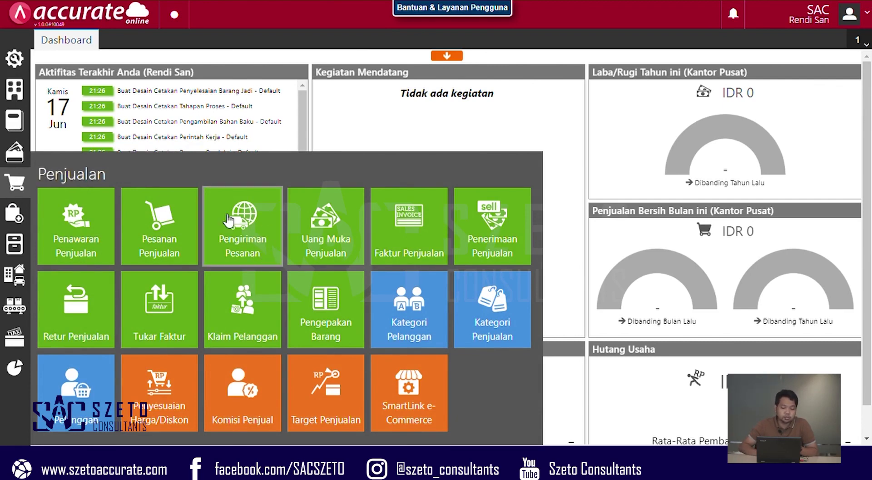
left_click(256, 233)
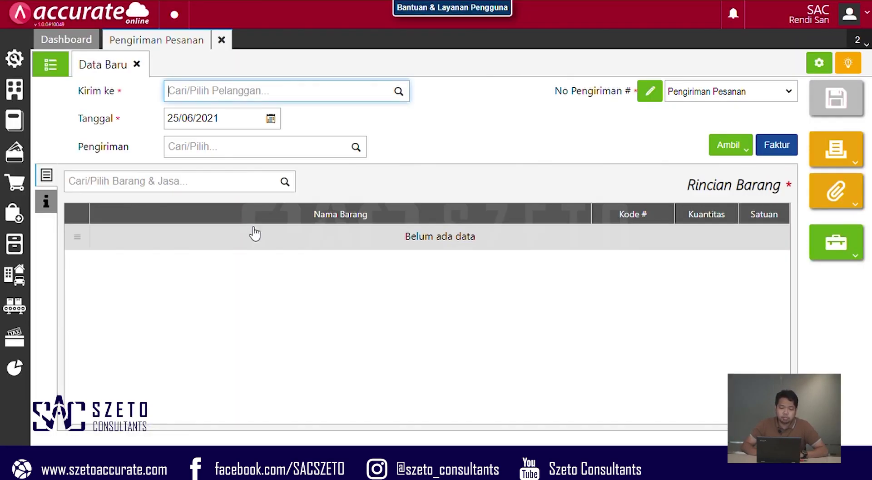
left_click(399, 92)
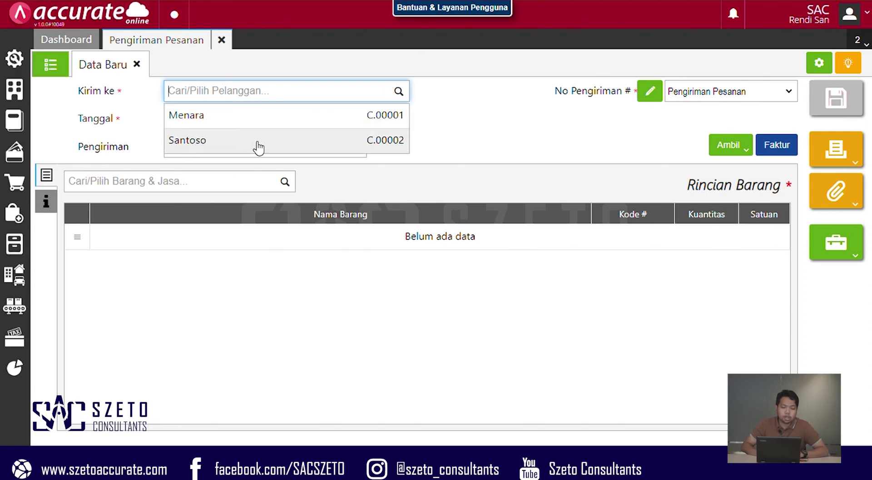
left_click(257, 144)
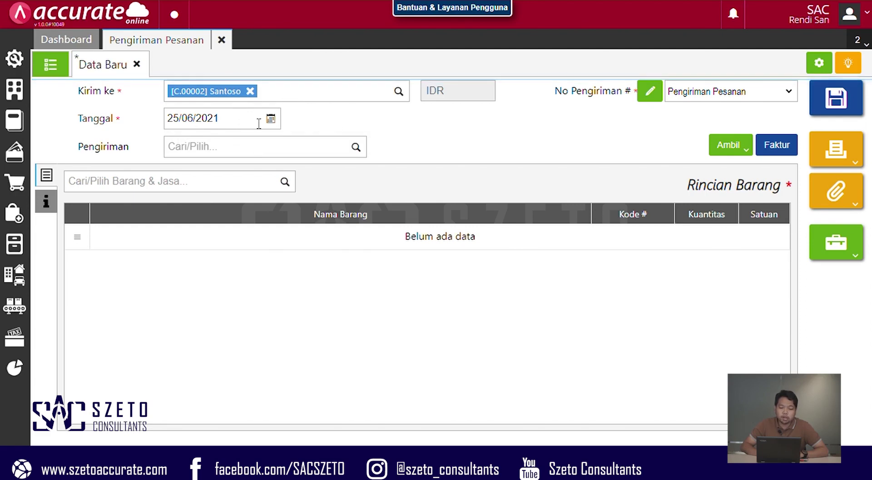
left_click(356, 147)
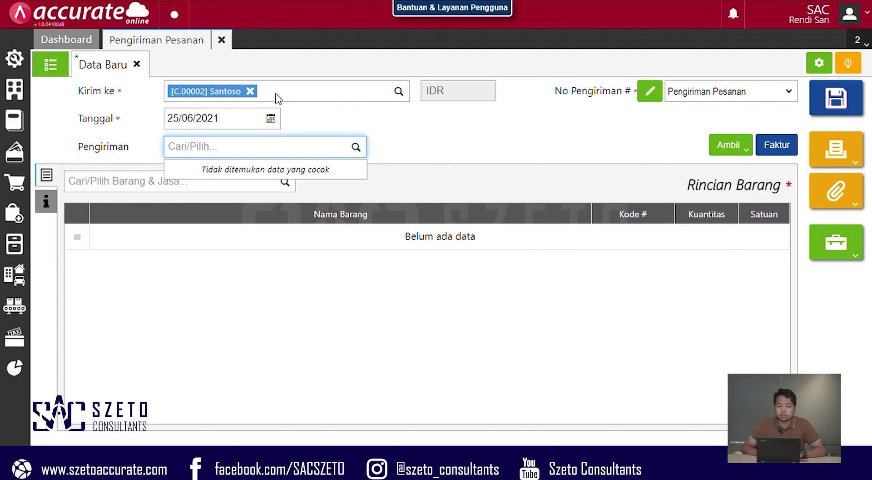
left_click(395, 130)
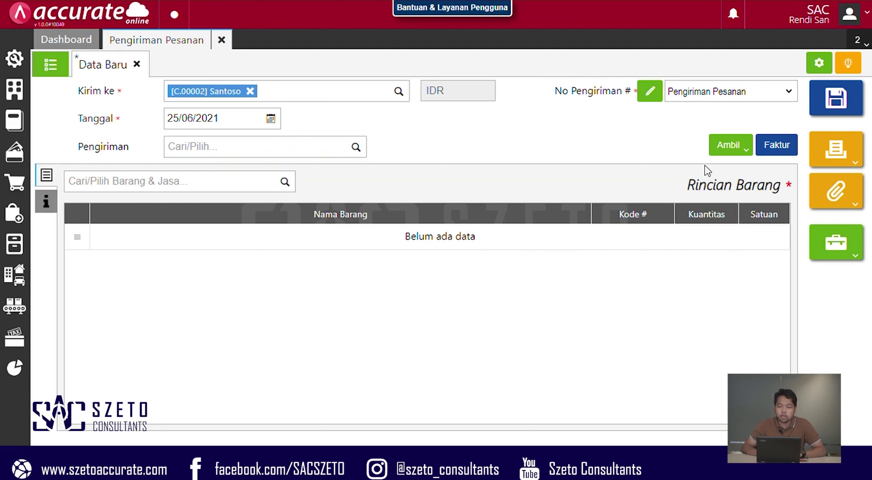
Step: Copy both ceramic tile items into the delivery order from the customer's saved sales order (Pesanan)
left_click(745, 153)
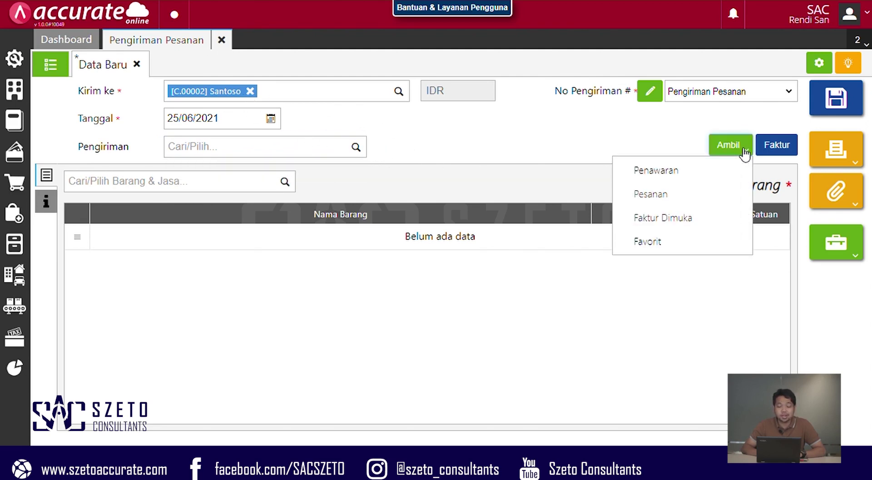
left_click(656, 195)
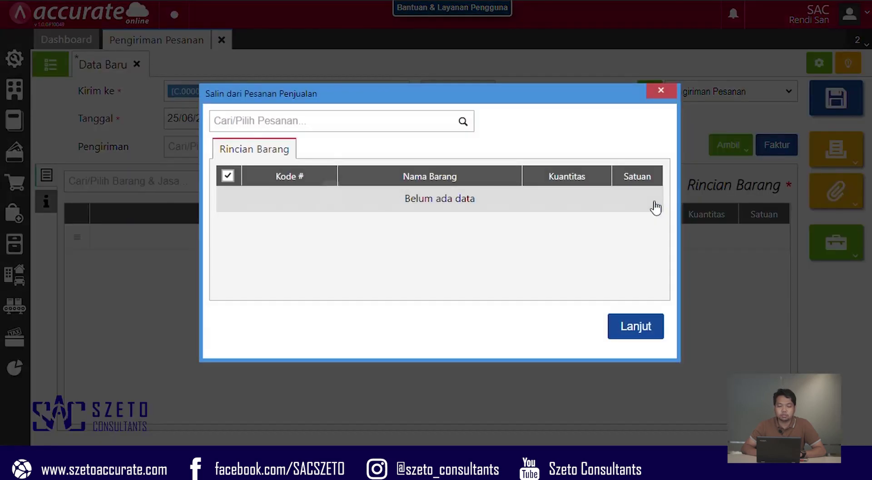
left_click(468, 128)
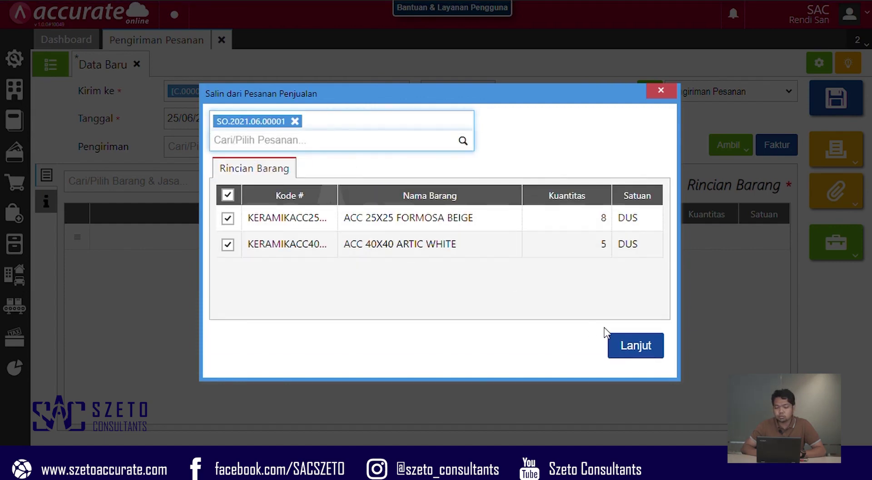
left_click(649, 348)
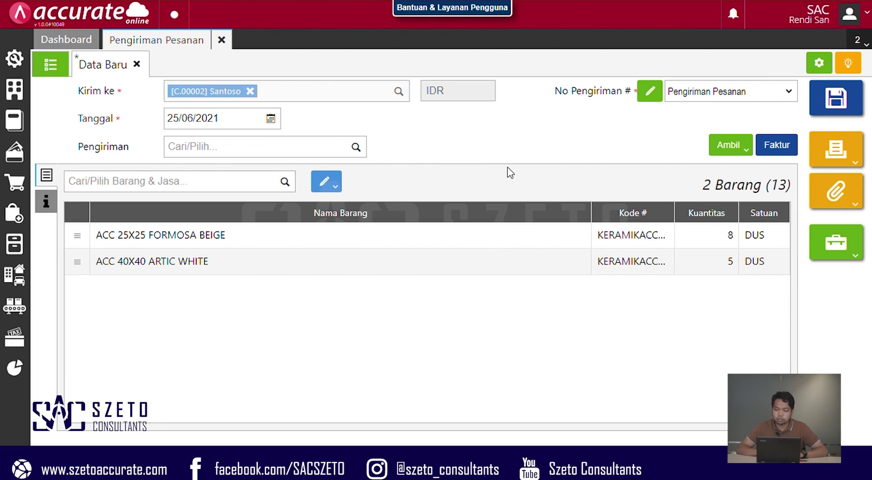
Step: Generate the delivery order's print preview and review the Surat Jalan document
left_click(838, 156)
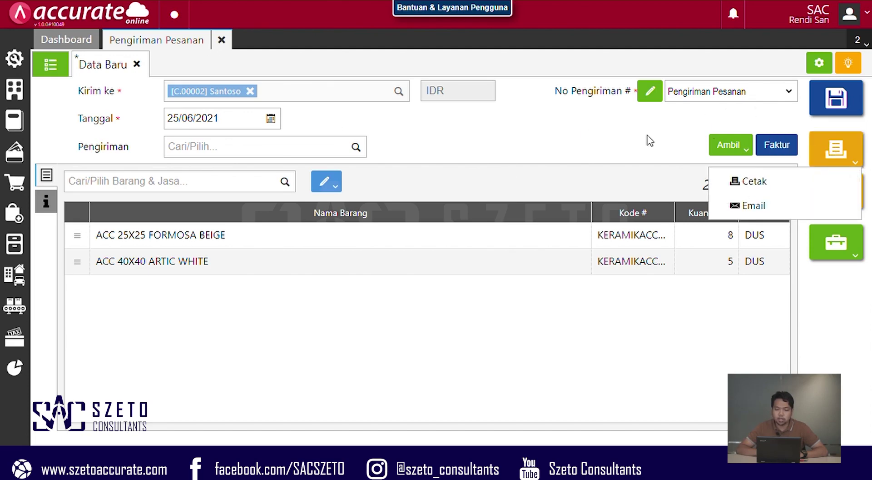
left_click(826, 187)
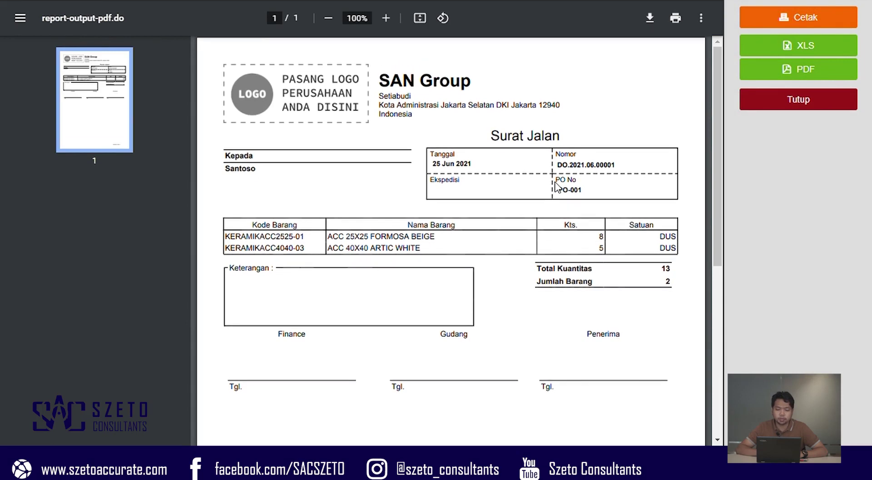
scroll(546, 287, "down", 2)
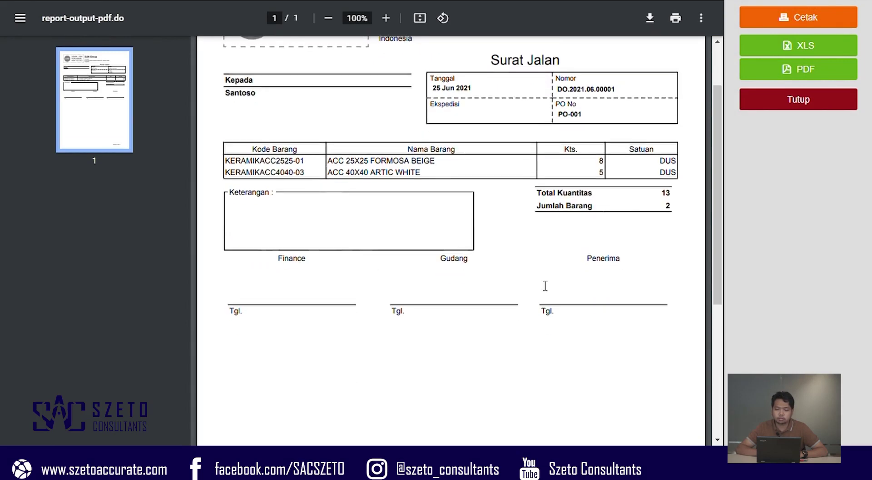
scroll(545, 286, "up", 1)
scroll(546, 286, "down", 1)
scroll(545, 286, "up", 1)
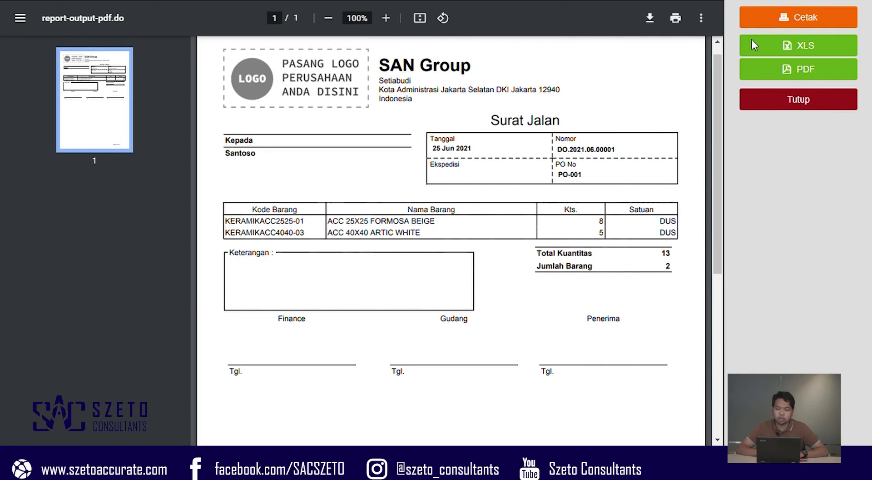
Step: Close the Surat Jalan preview and Pengiriman Pesanan, and start a new sales invoice in Faktur Penjualan for the same customer
left_click(792, 108)
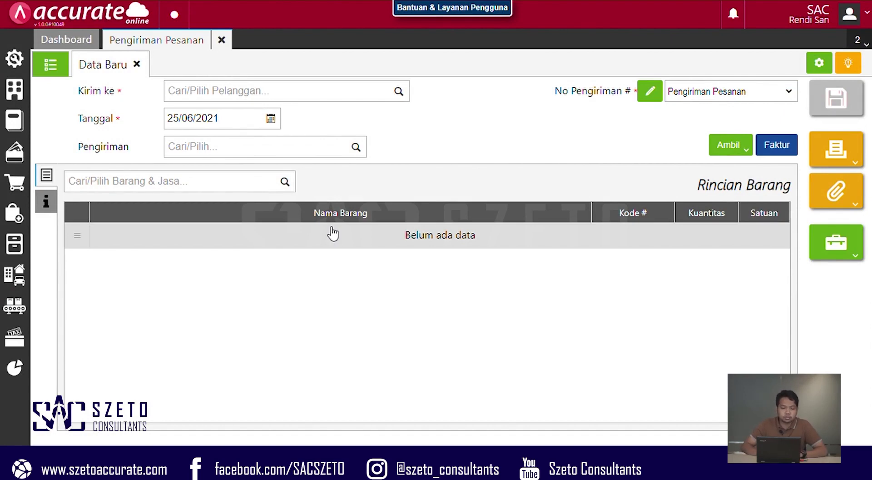
left_click(220, 41)
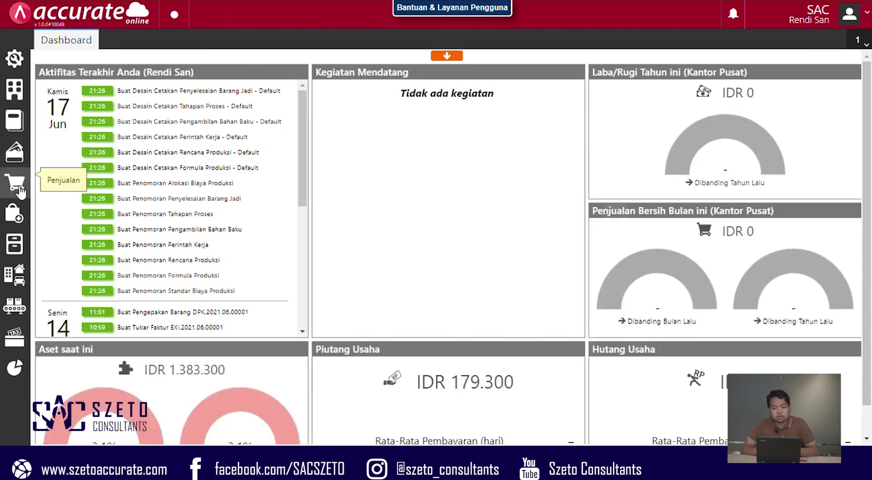
left_click(19, 187)
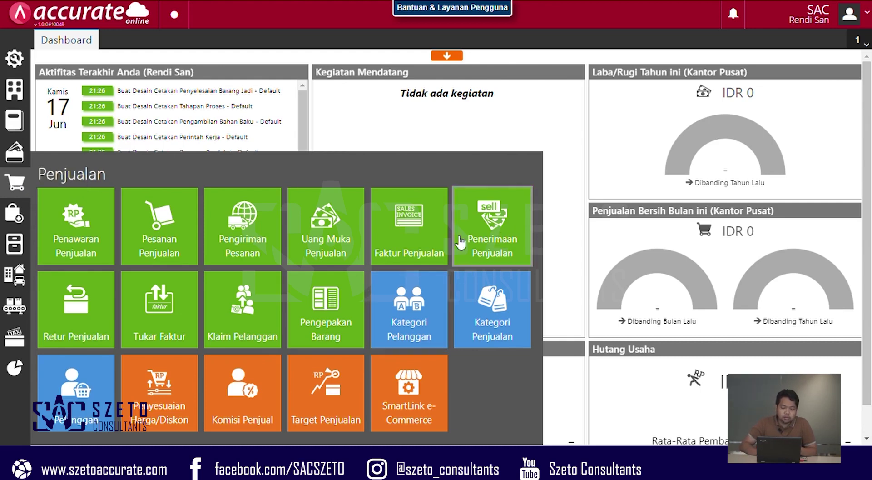
left_click(408, 226)
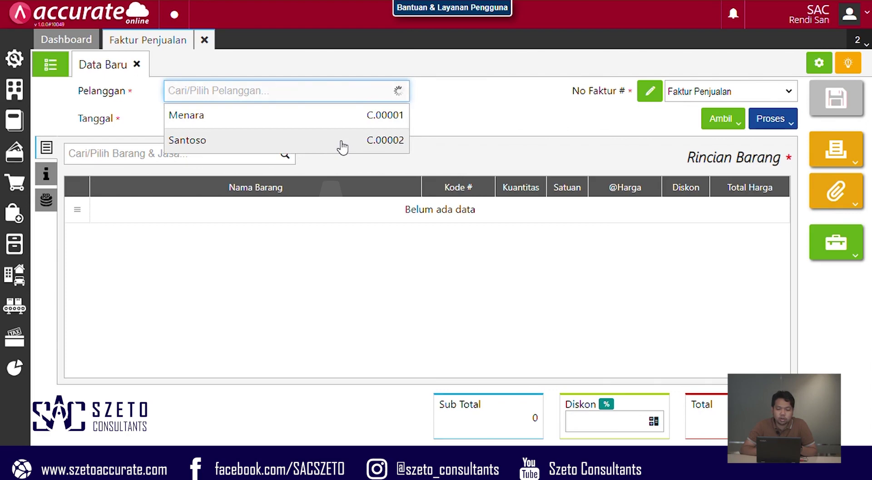
left_click(342, 141)
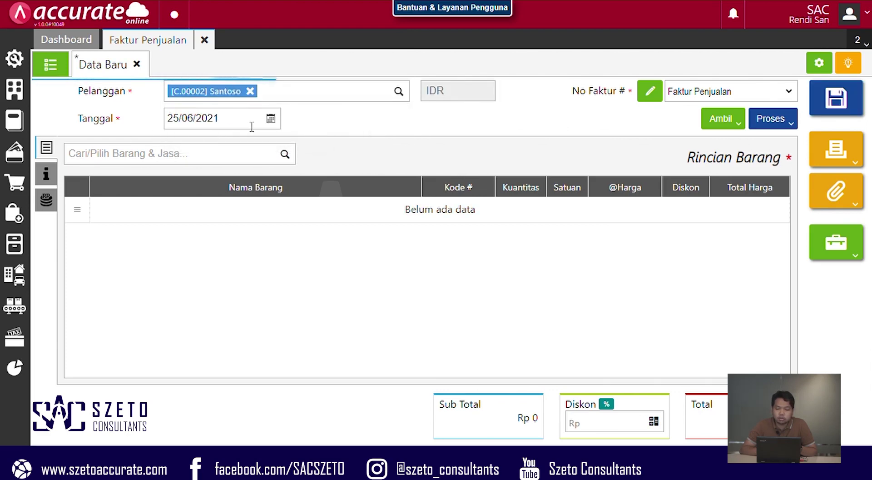
Step: Copy both ceramic tile items into the sales invoice from the customer's delivery order (Pengiriman) dated 25/06/2021
left_click(736, 126)
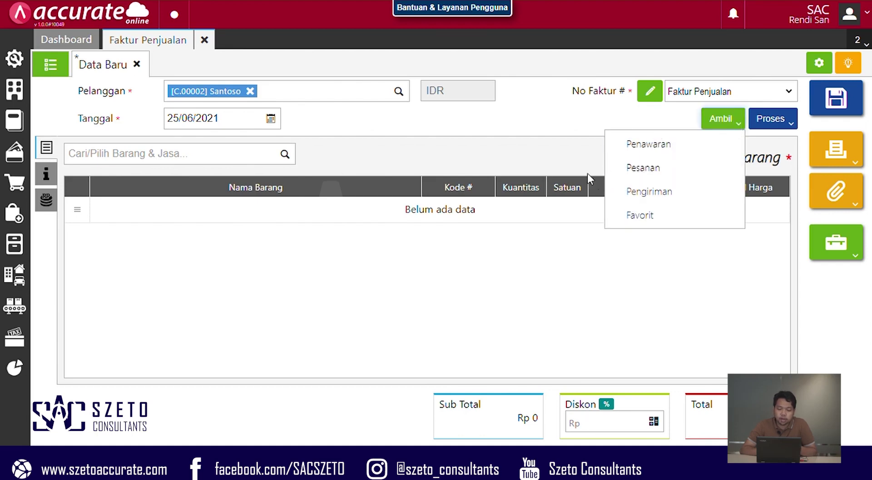
left_click(657, 192)
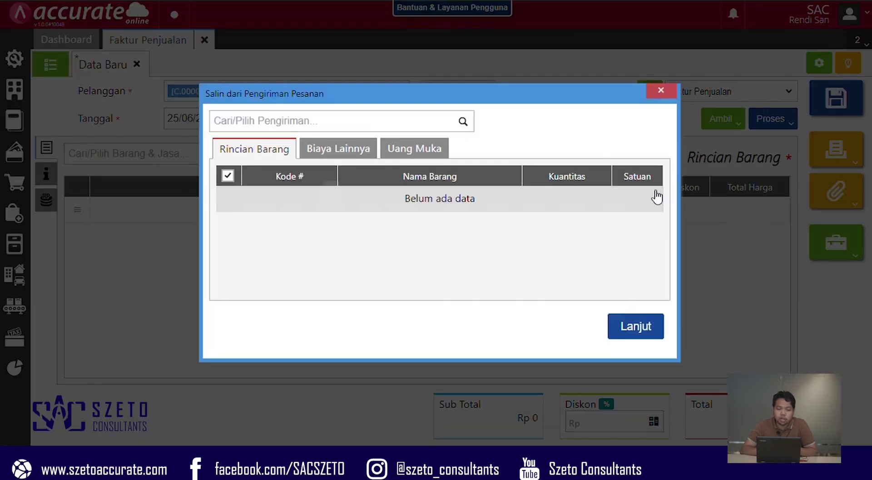
left_click(471, 128)
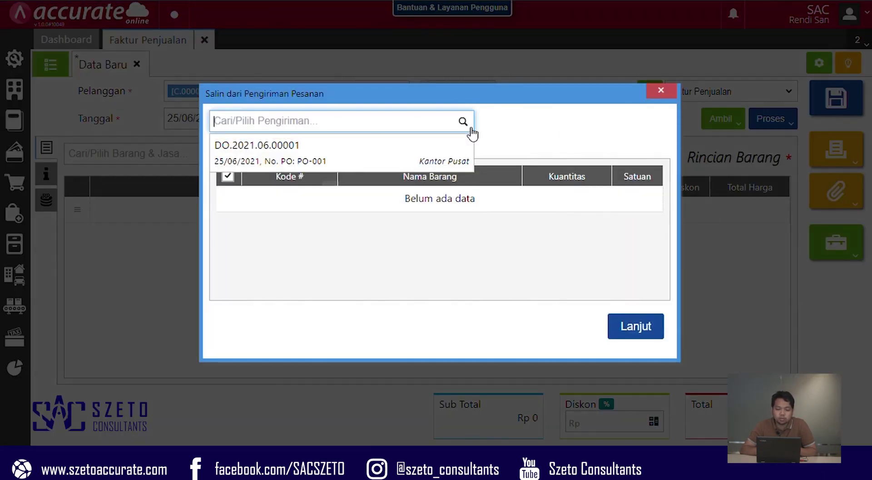
left_click(373, 161)
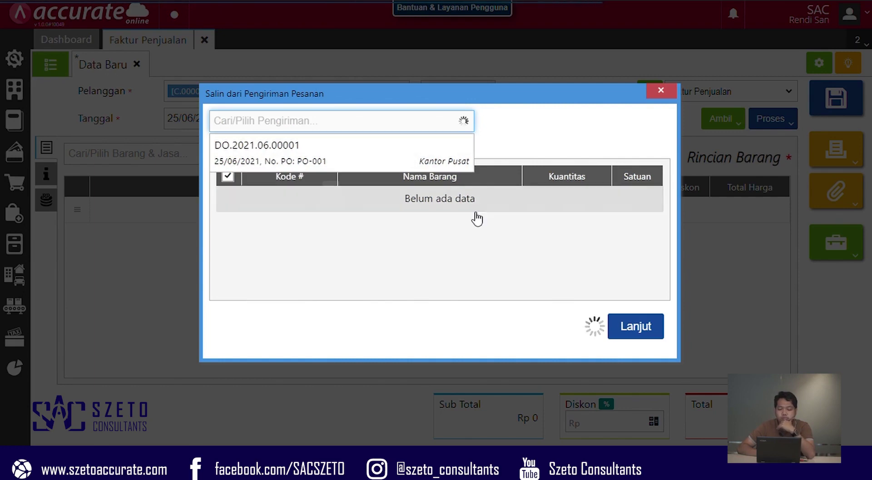
left_click(412, 148)
left_click(635, 345)
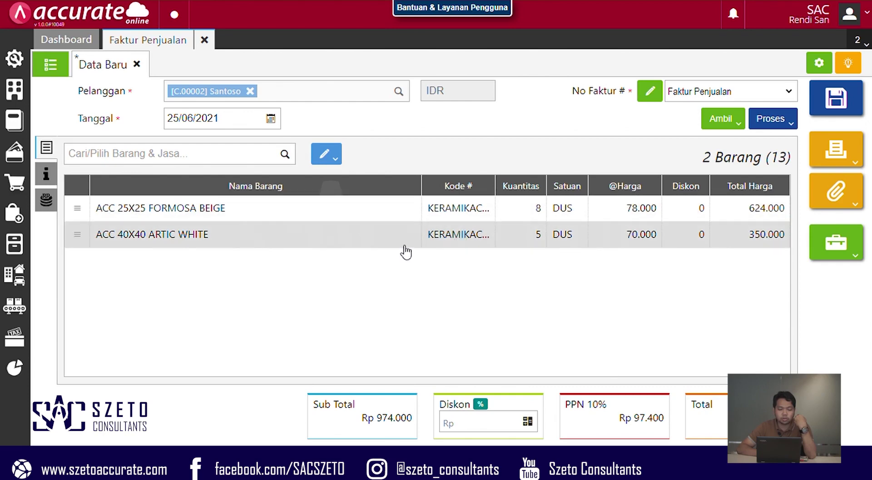
Step: Check the invoice's Info lainnya details and generate its print preview from the item details
left_click(47, 176)
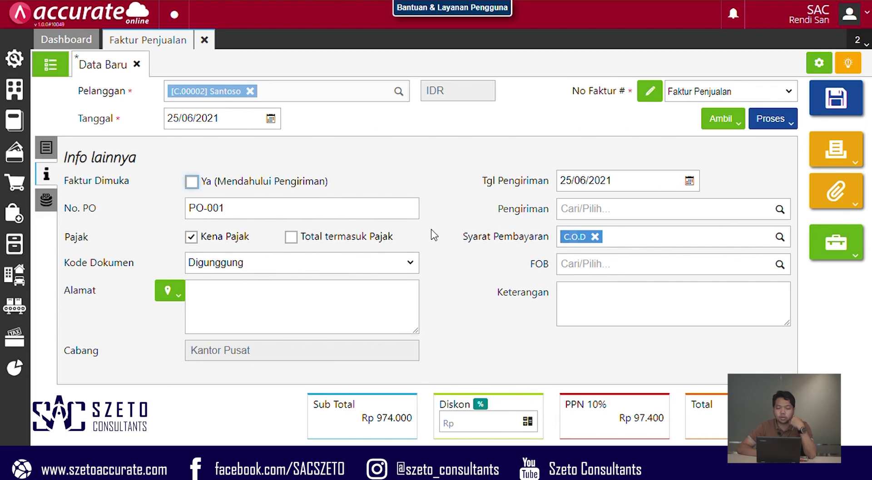
left_click(46, 148)
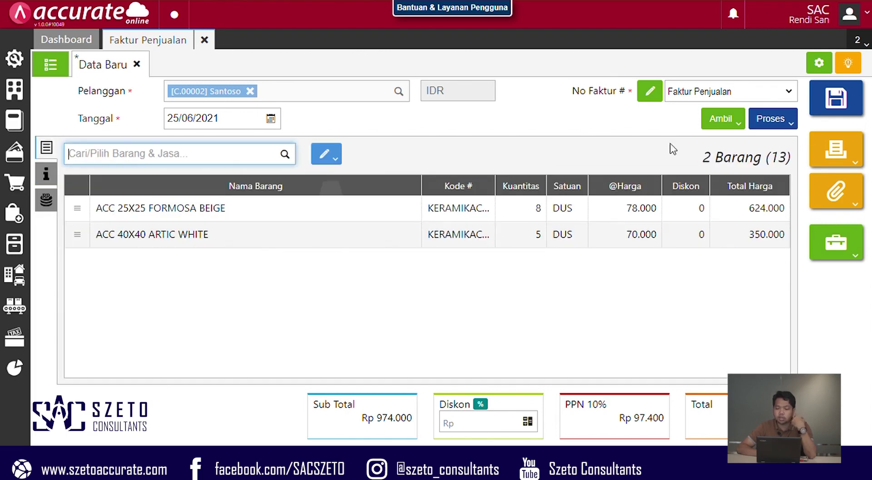
left_click(838, 157)
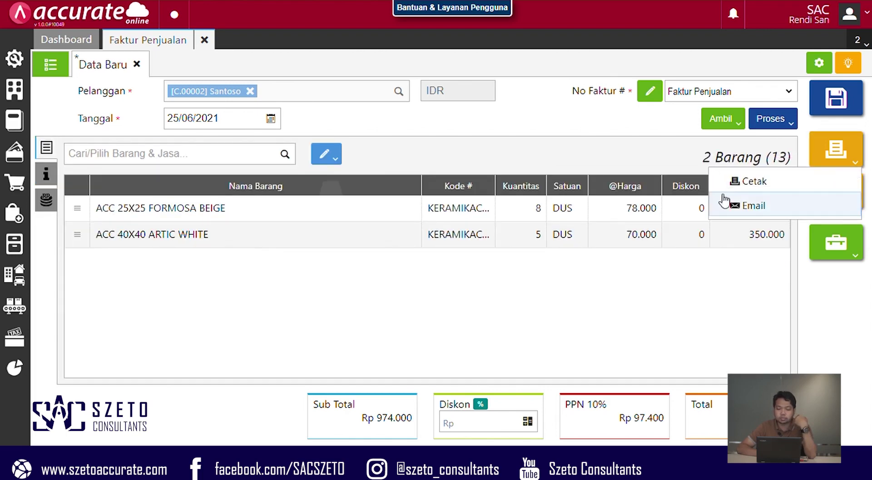
left_click(759, 189)
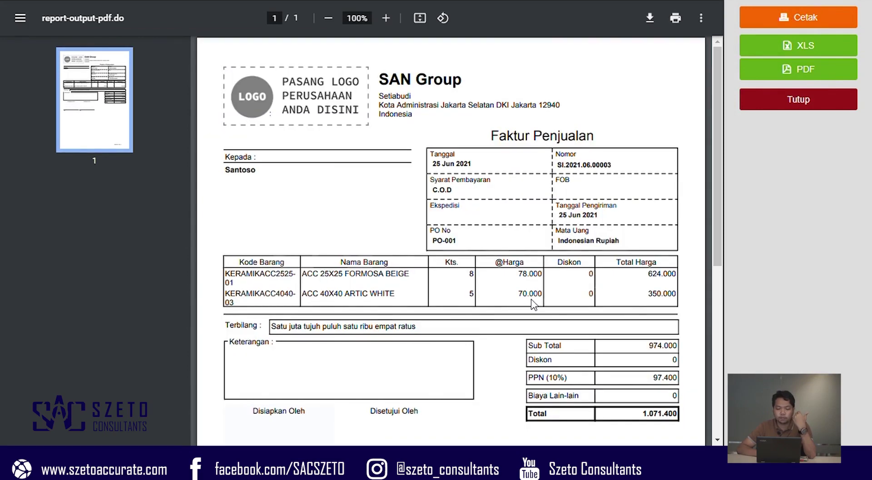
Step: Review the Faktur Penjualan document from its header down to the totals and signature lines
scroll(534, 304, "down", 1)
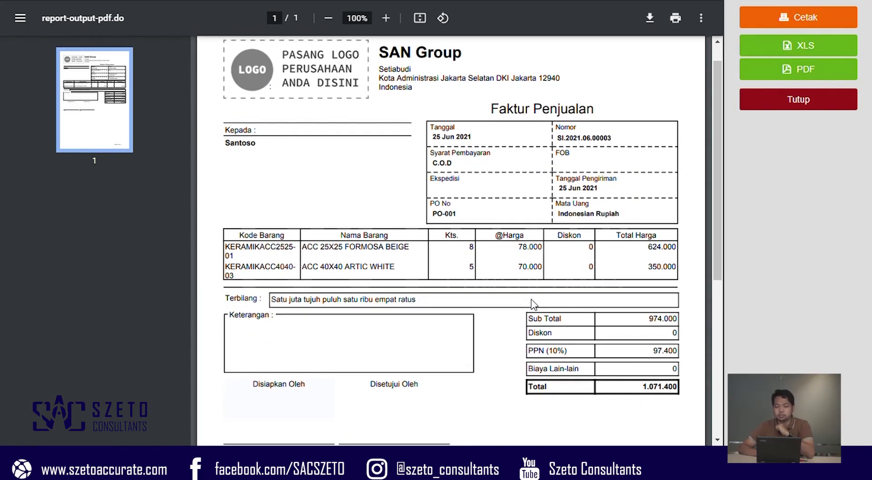
scroll(534, 303, "down", 3)
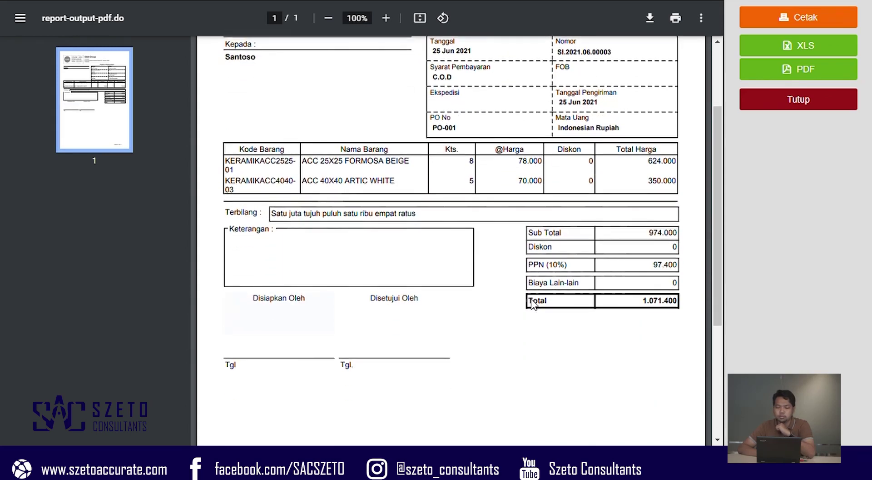
scroll(534, 304, "up", 2)
scroll(534, 303, "up", 1)
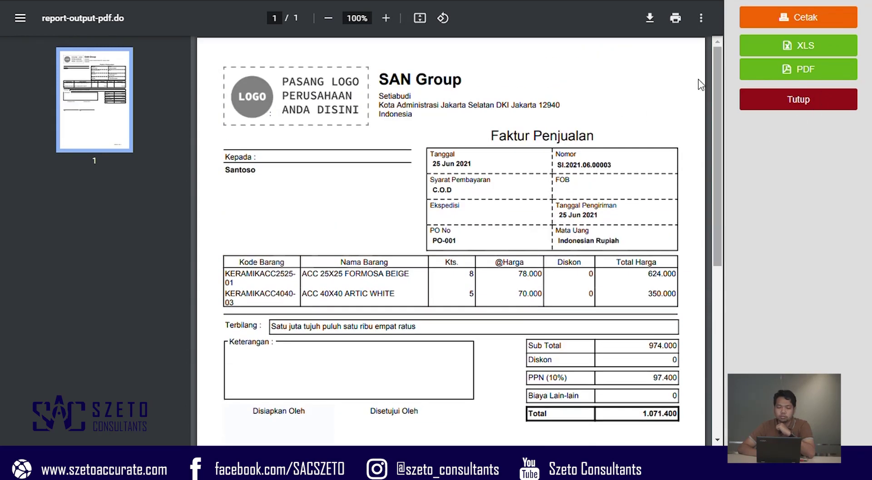
Step: Close the invoice preview and leave Faktur Penjualan after a brief visit to its invoice list
left_click(791, 103)
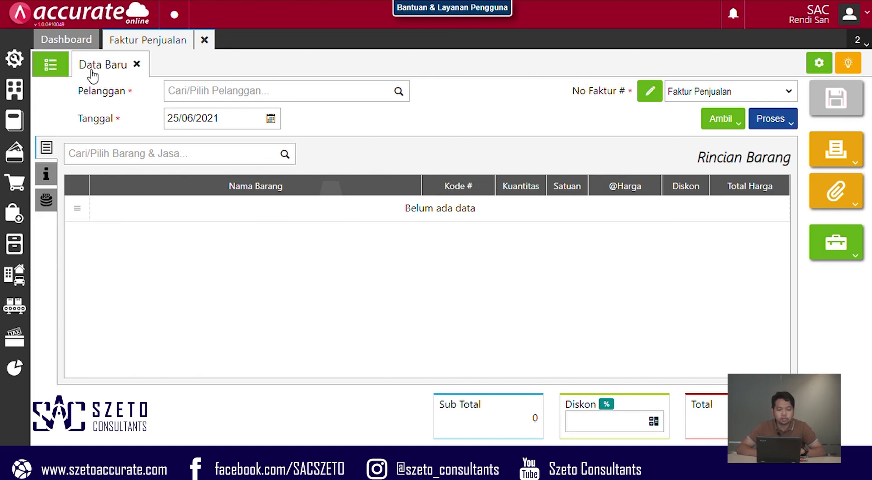
left_click(51, 65)
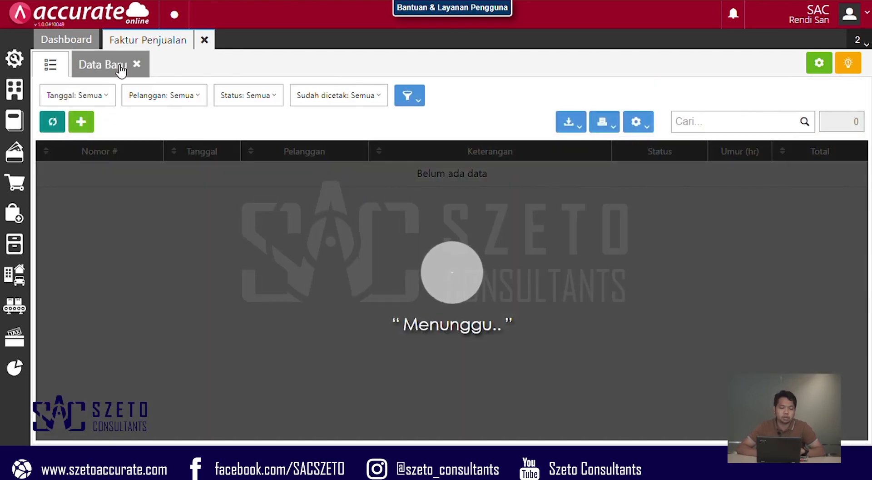
left_click(210, 45)
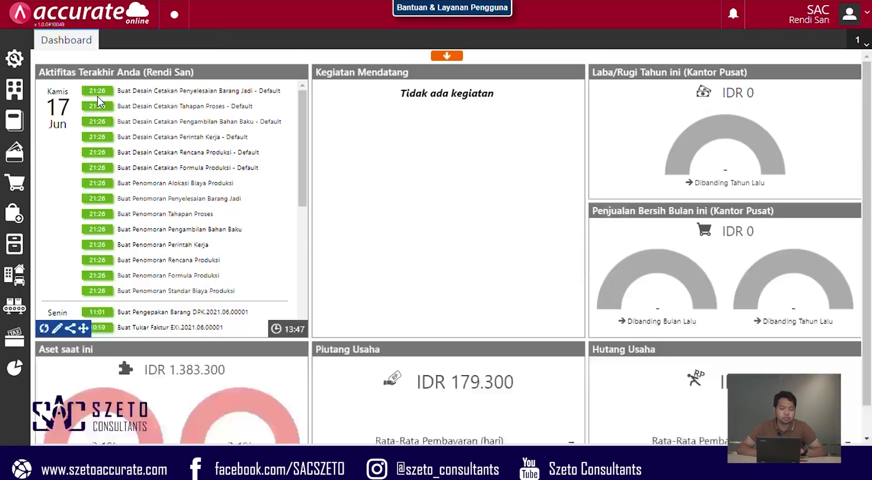
Step: Start a new sales receipt in Penerimaan Penjualan for the same customer, with Bank as the receiving account
left_click(15, 190)
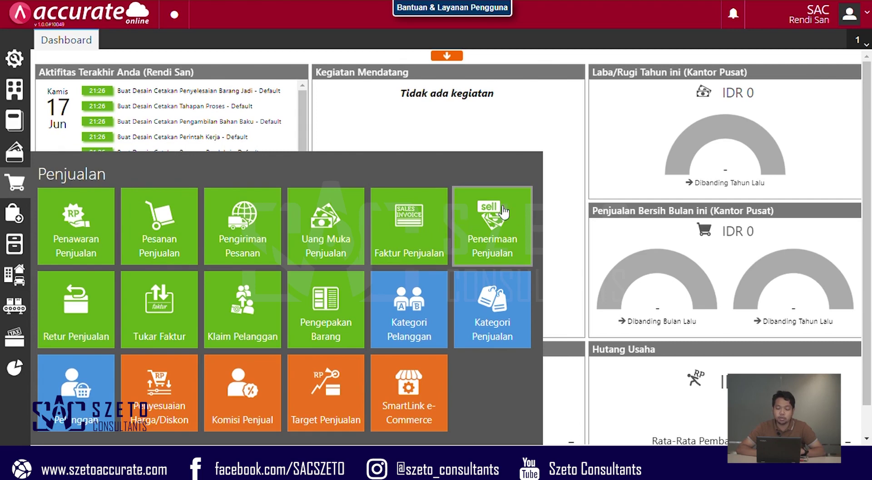
left_click(498, 241)
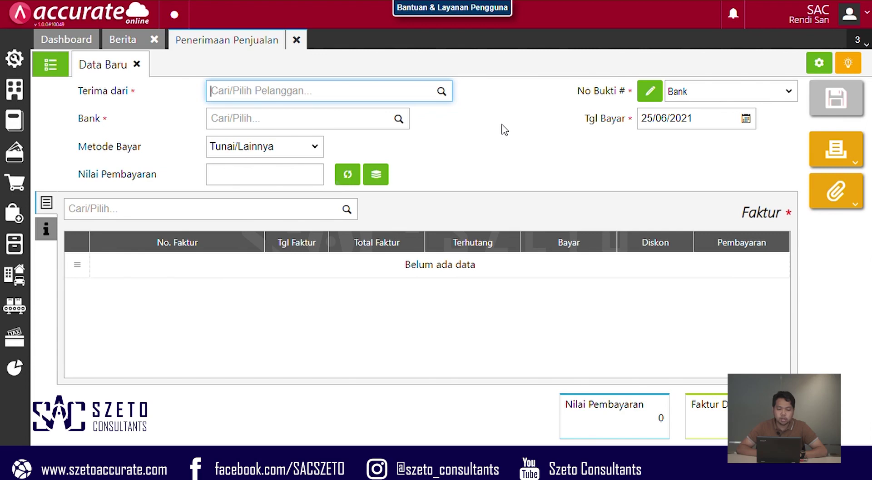
left_click(444, 93)
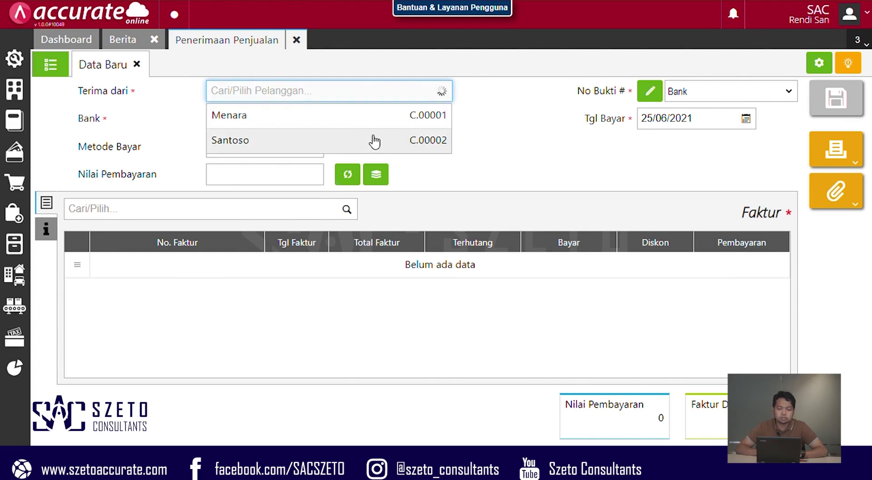
left_click(410, 143)
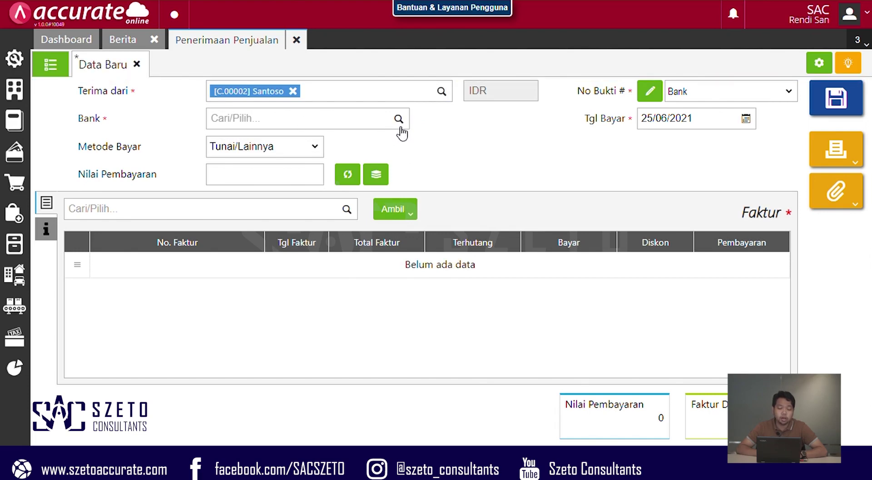
left_click(402, 124)
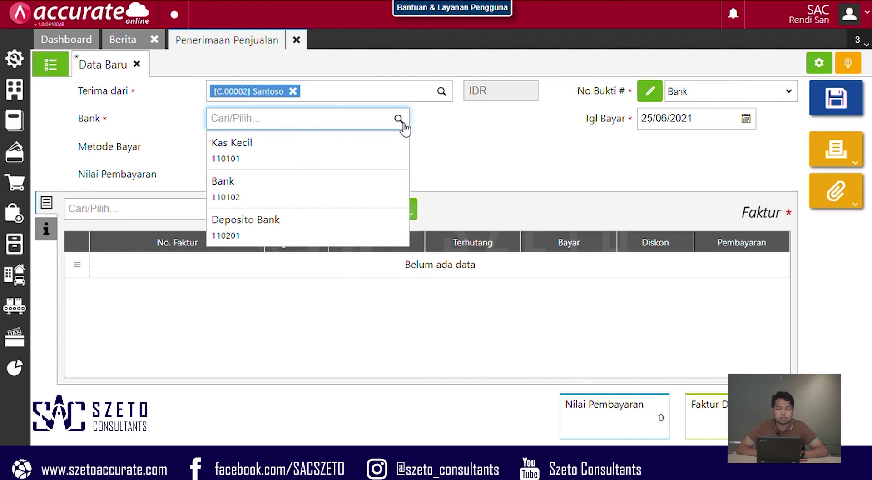
left_click(302, 189)
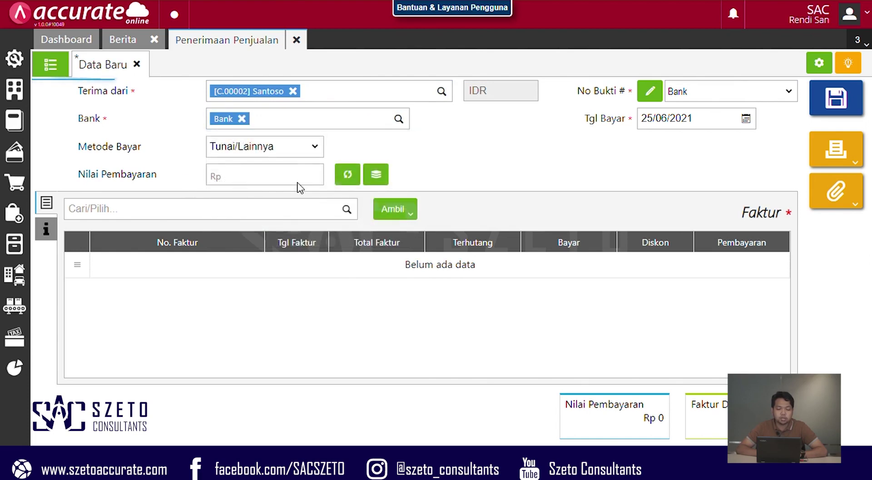
Step: Add the customer's outstanding invoice dated 25/06/2021 to the receipt with a payment (Bayar) of Rp 1.071.400
left_click(353, 216)
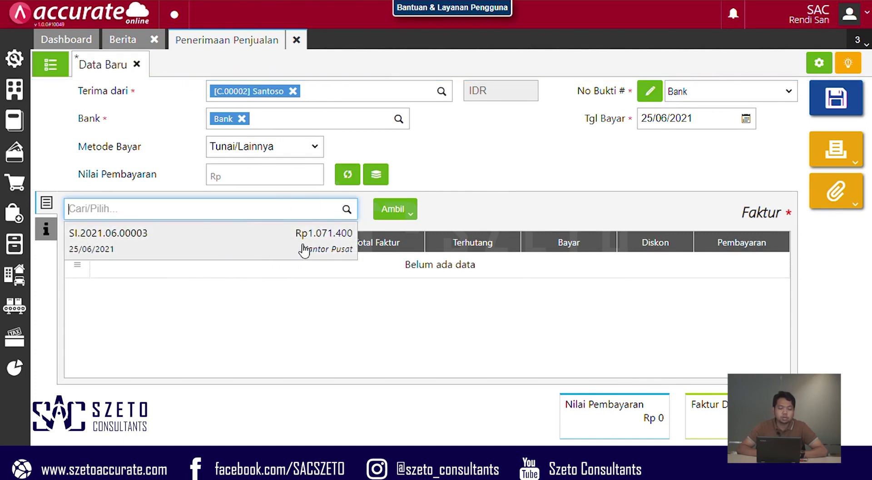
left_click(304, 250)
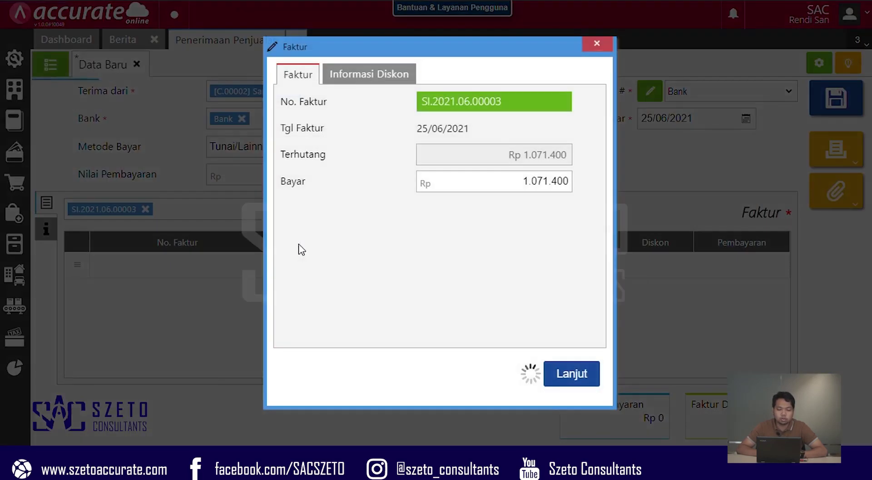
left_click(577, 377)
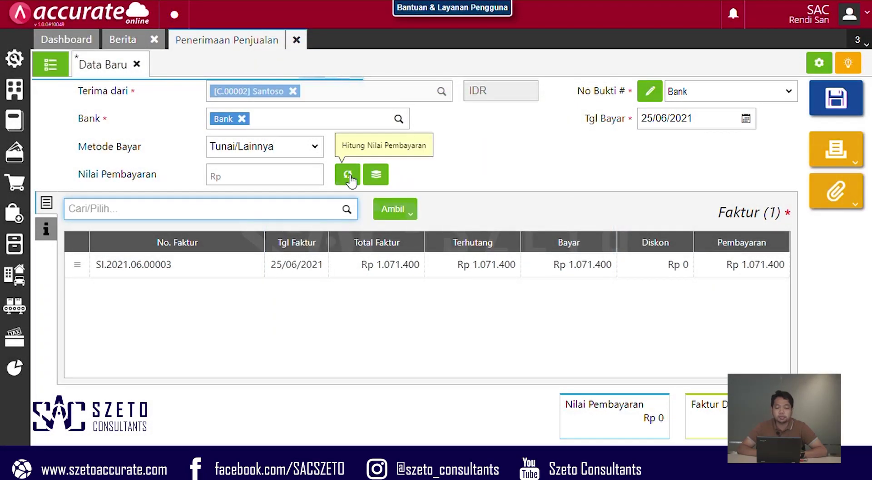
Step: Calculate the payment value (Nilai Pembayaran) from the invoice, then save the receipt and close Penerimaan Penjualan
left_click(349, 178)
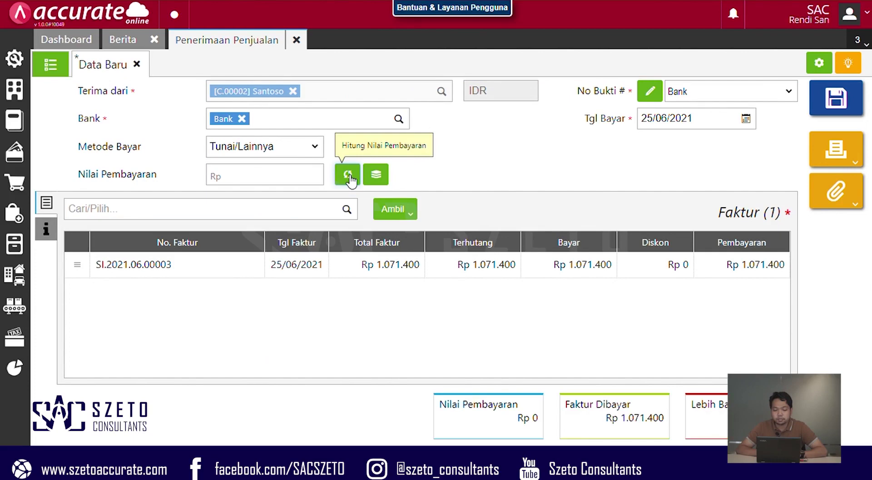
left_click(350, 178)
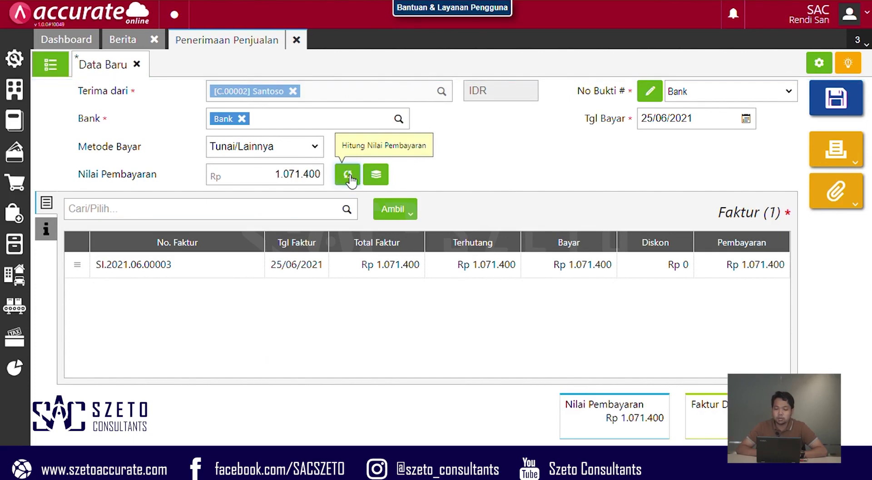
left_click(844, 98)
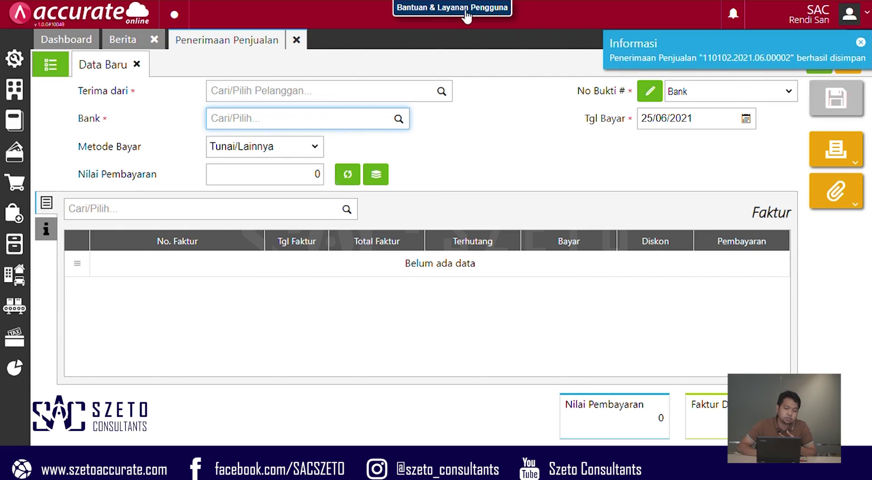
left_click(294, 48)
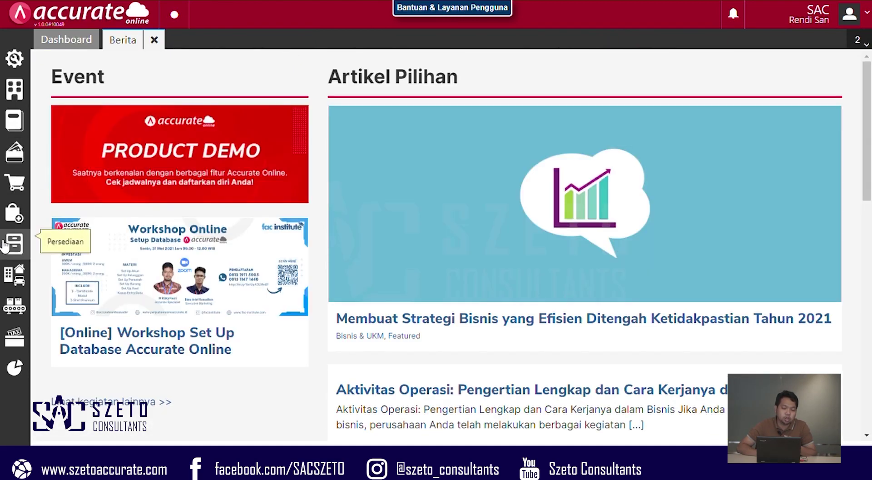
Step: Open the parameters of the Kartu Stok Persediaan report from the Persediaan category of Daftar Laporan
left_click(18, 370)
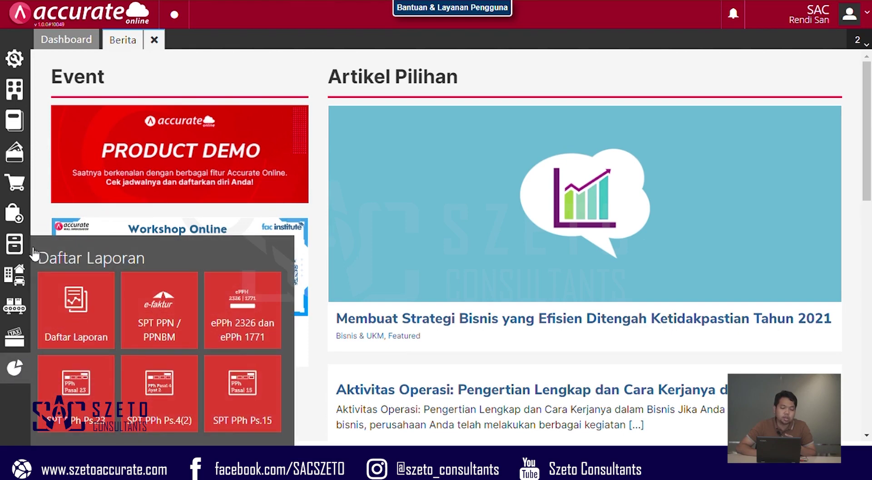
left_click(84, 300)
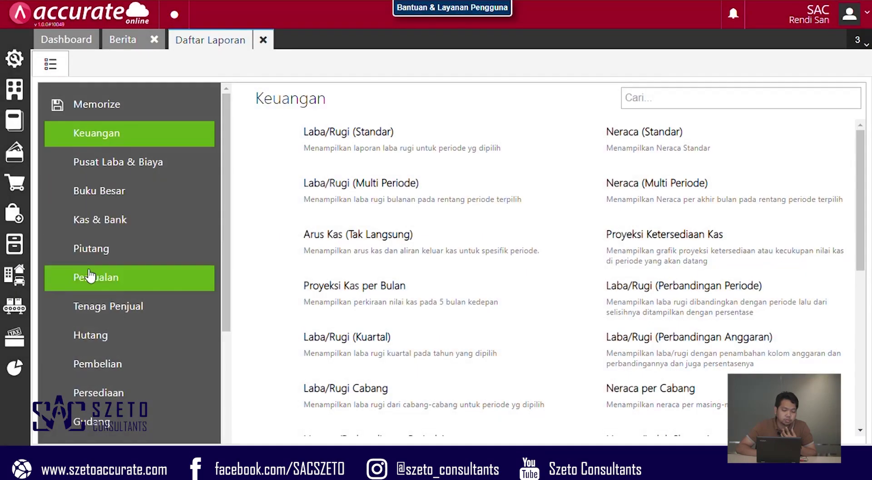
left_click(127, 394)
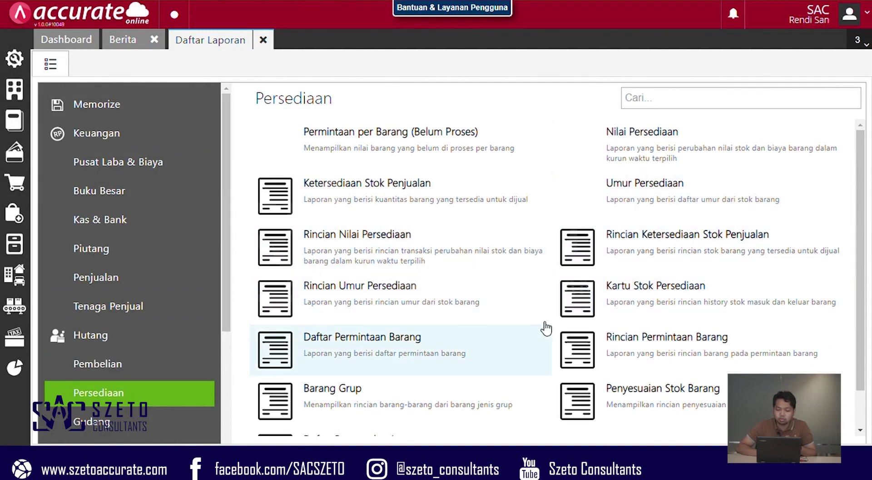
left_click(743, 294)
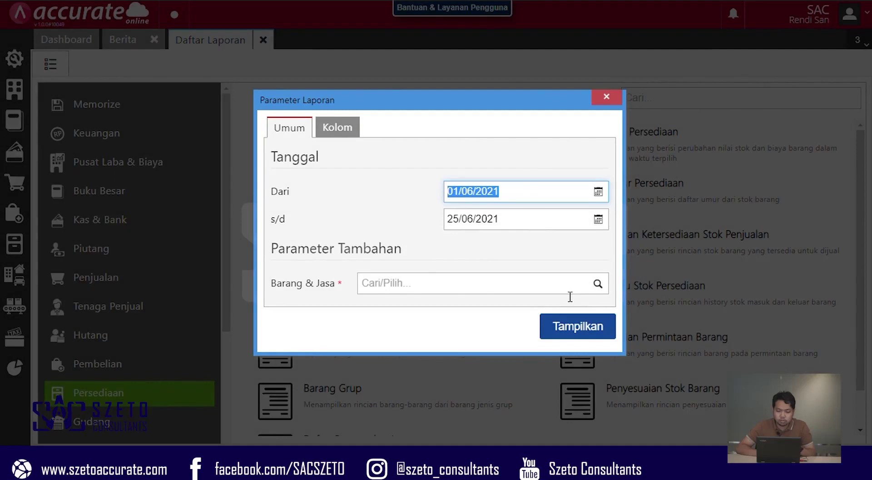
Step: Display the stock card report for the items ACC 25X25 FORMOSA BEIGE and ACC 40X40 ARTIC WHITE
left_click(599, 284)
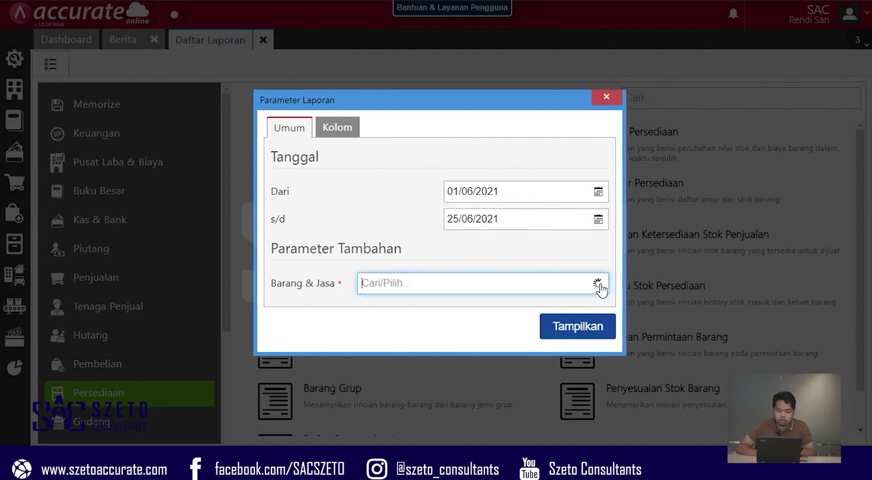
left_click(454, 313)
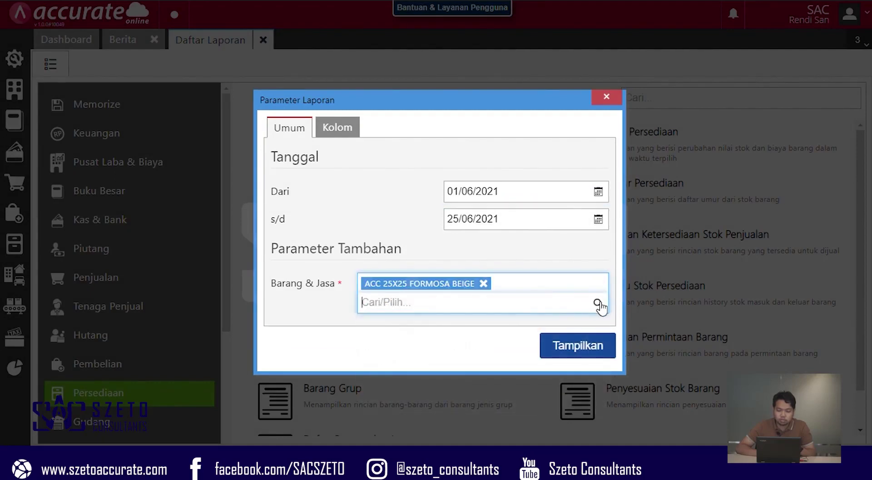
left_click(598, 304)
left_click(494, 348)
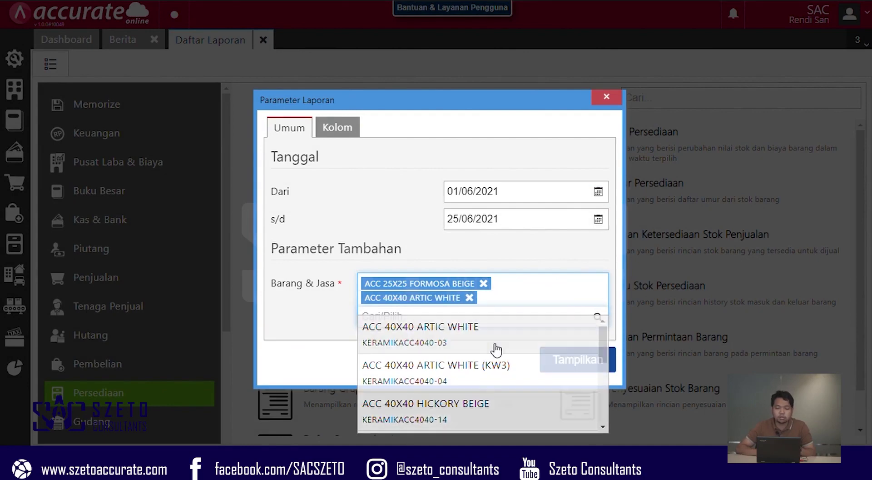
left_click(594, 361)
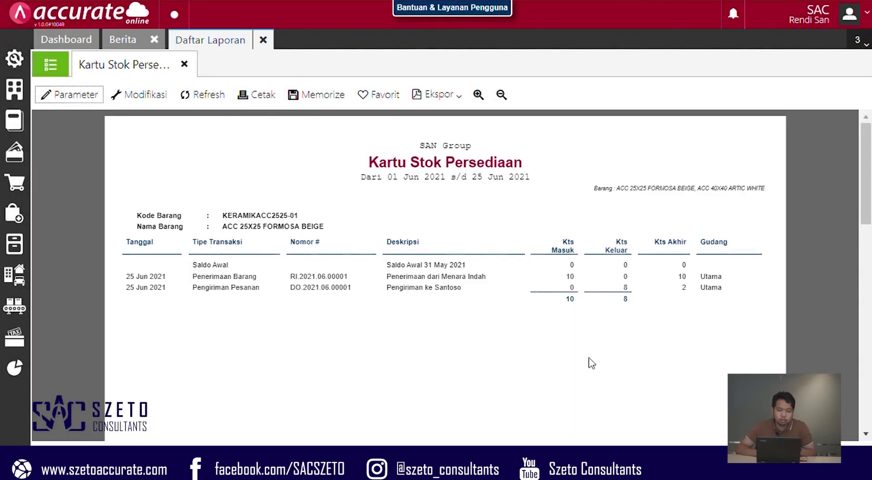
Step: Examine the incoming, outgoing and ending quantities of both items in the stock card report, then close the report
scroll(589, 357, "down", 2)
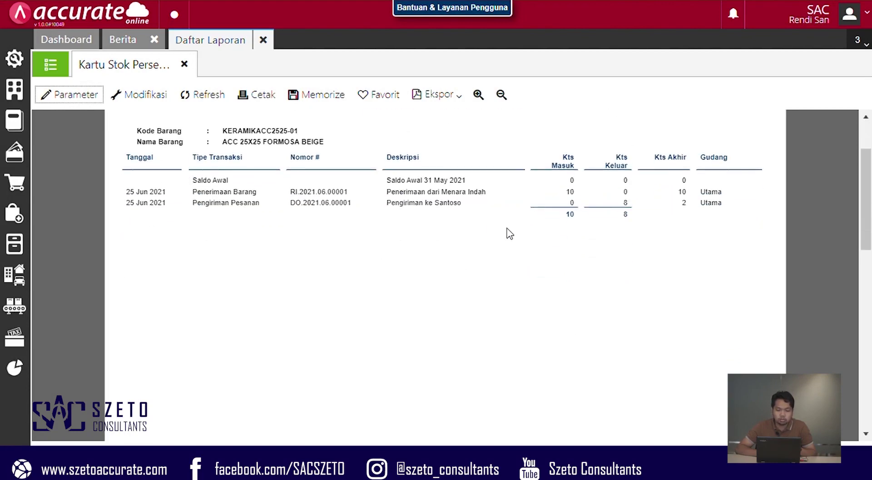
scroll(521, 288, "down", 1)
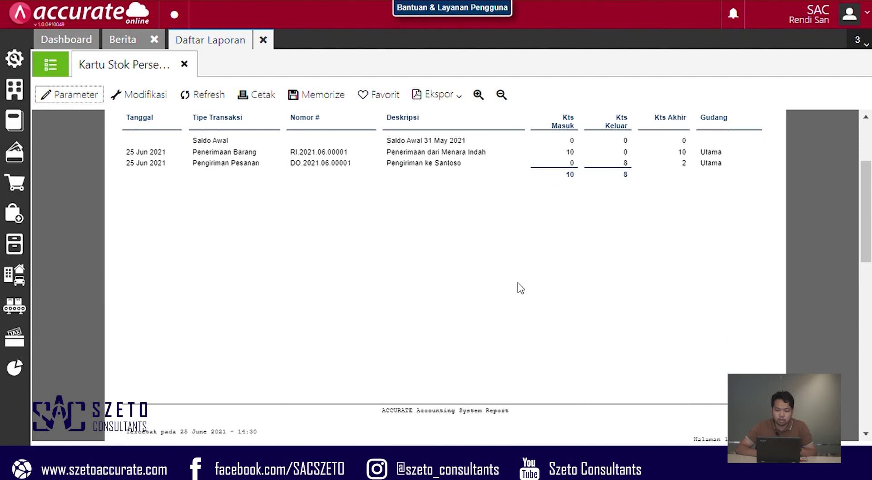
scroll(521, 287, "up", 1)
scroll(520, 287, "down", 5)
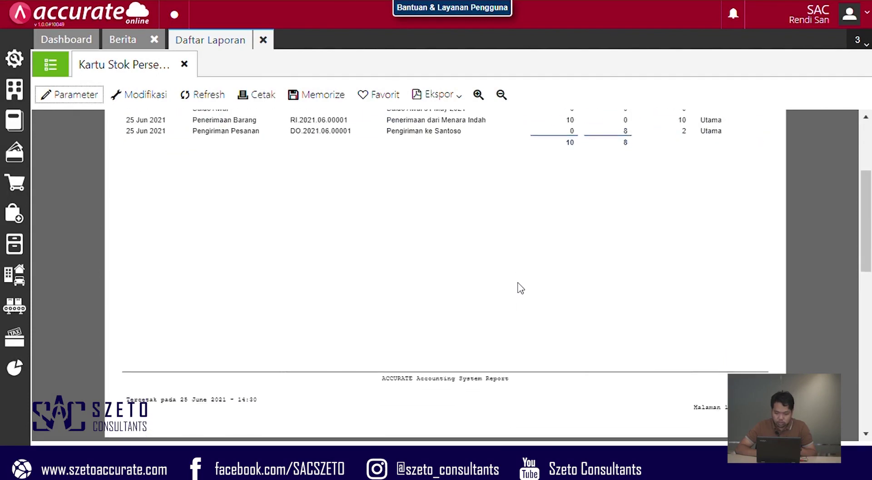
scroll(520, 287, "down", 5)
scroll(521, 288, "up", 7)
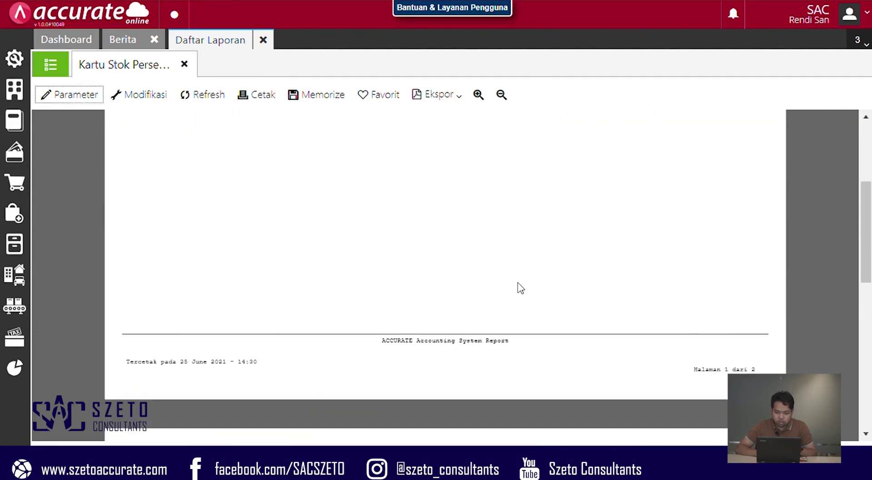
scroll(521, 288, "up", 5)
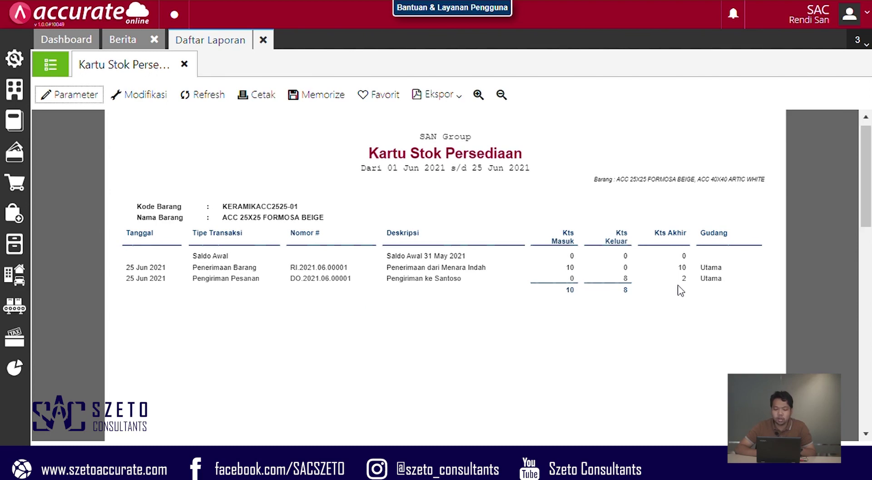
scroll(681, 291, "down", 1)
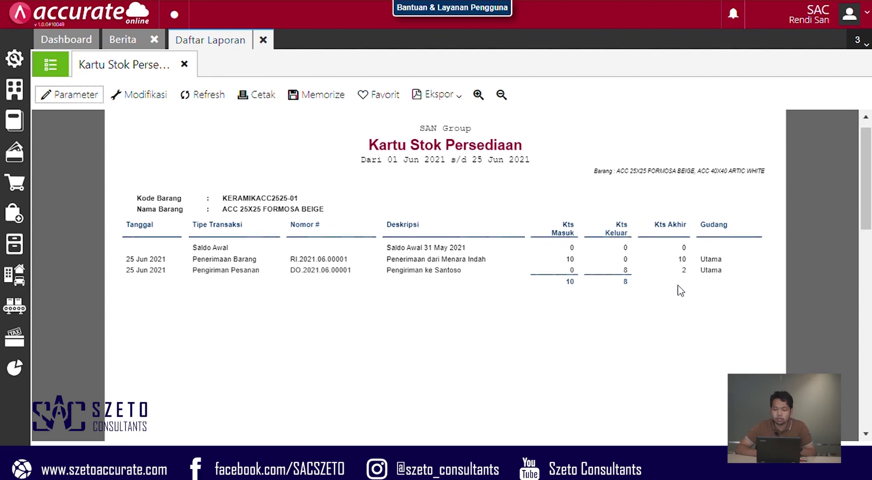
scroll(691, 284, "down", 8)
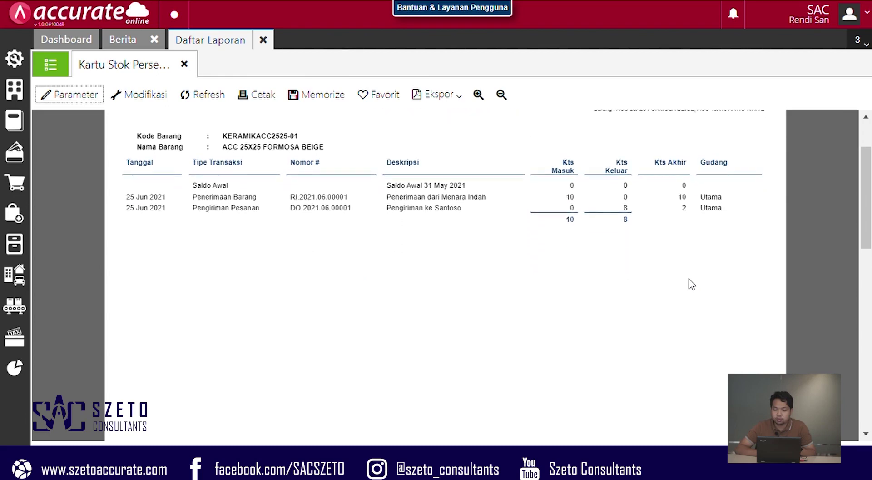
scroll(691, 284, "down", 4)
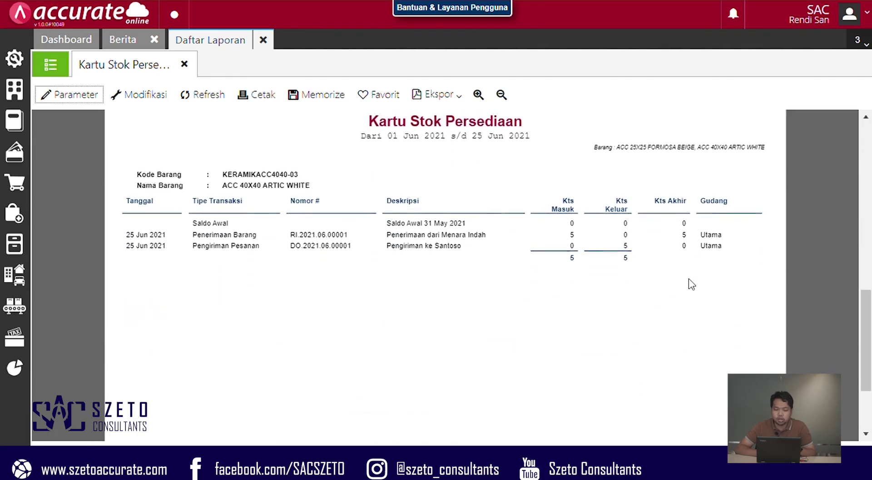
scroll(691, 284, "up", 2)
scroll(691, 284, "down", 1)
scroll(691, 284, "down", 1)
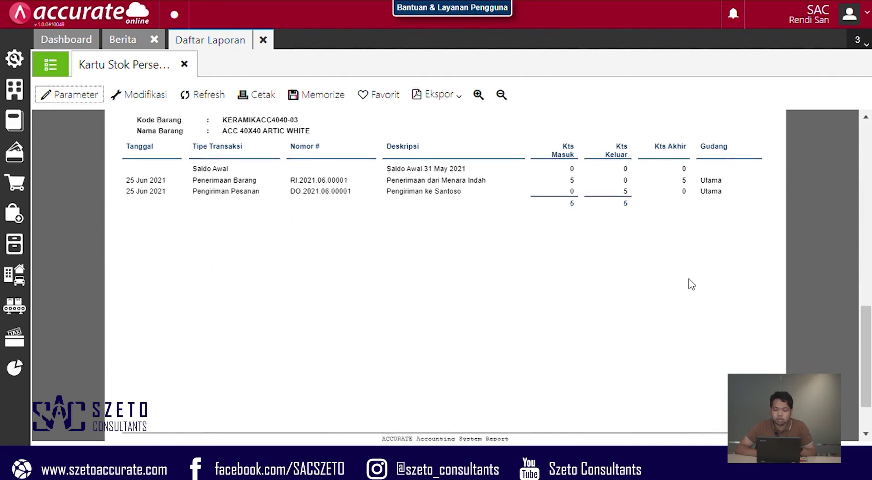
scroll(691, 284, "up", 2)
scroll(691, 284, "up", 1)
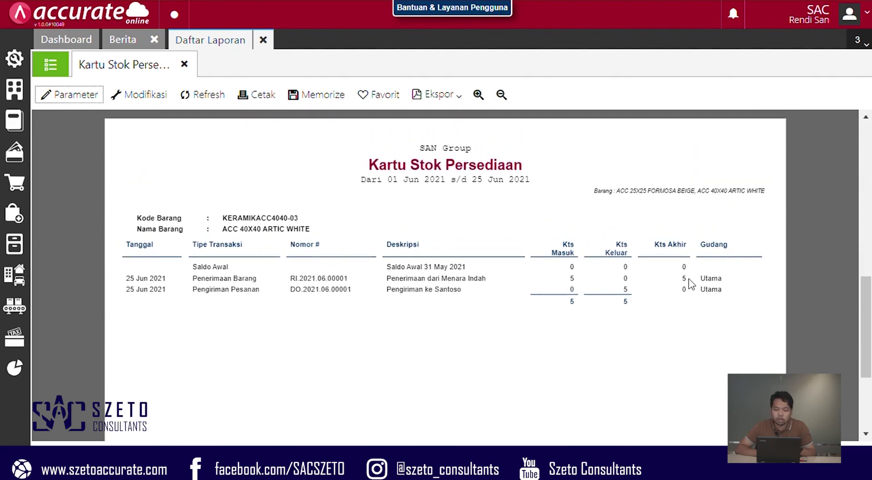
scroll(691, 284, "down", 4)
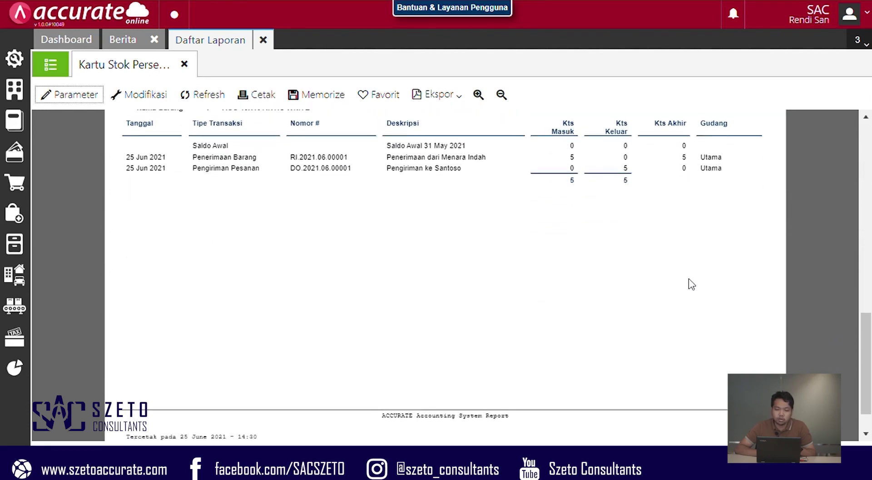
scroll(691, 284, "down", 10)
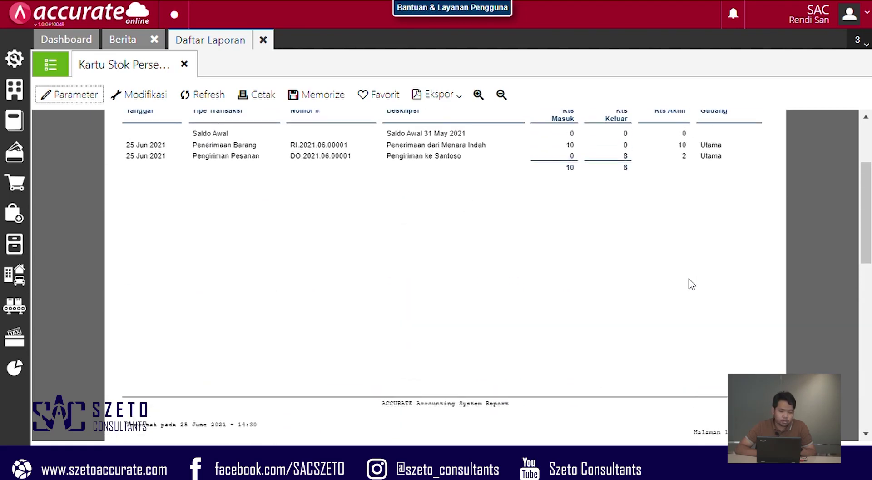
scroll(691, 284, "up", 3)
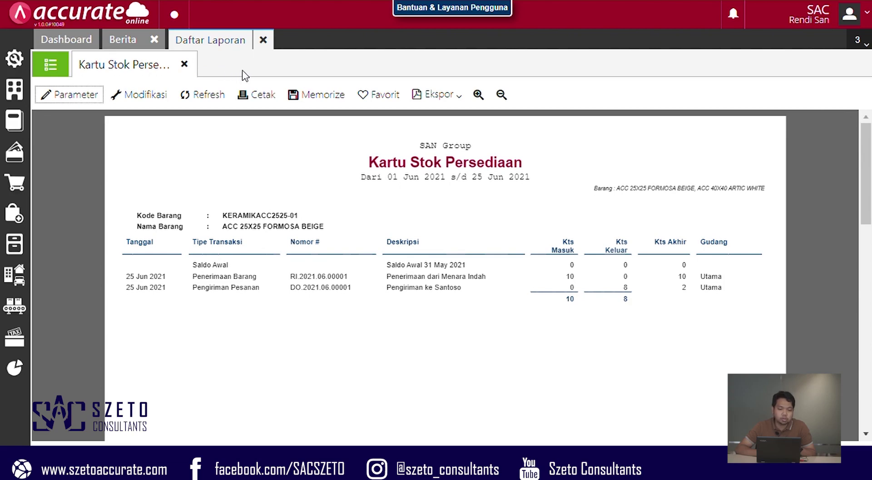
left_click(184, 64)
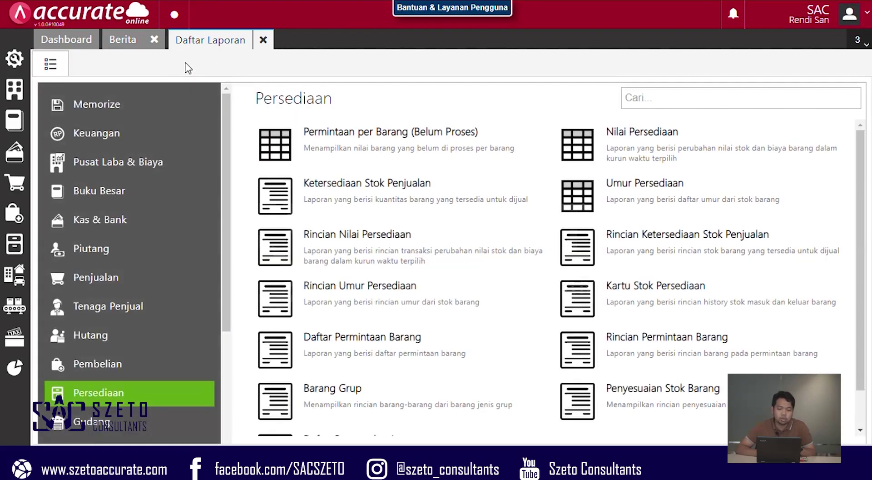
Step: Display the Laba/Rugi (Standar) report from the Keuangan category for 01/06/2021 to 25/06/2021 and all branches
left_click(127, 143)
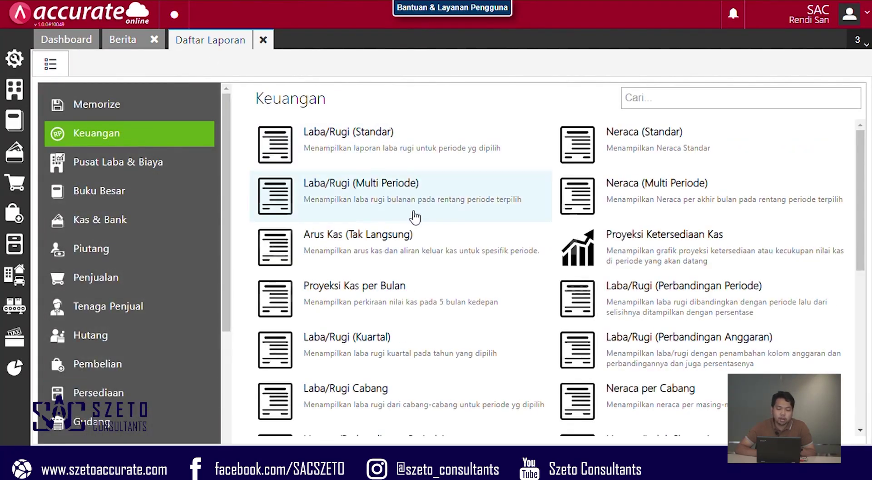
left_click(425, 153)
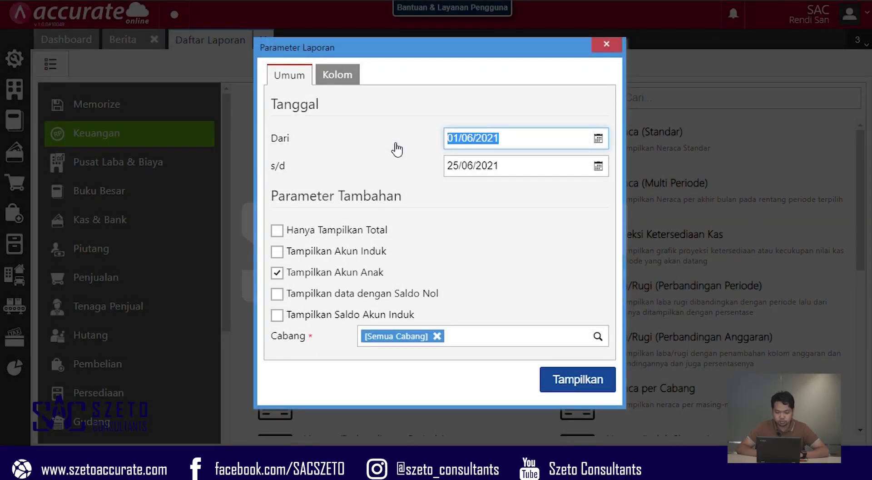
left_click(593, 385)
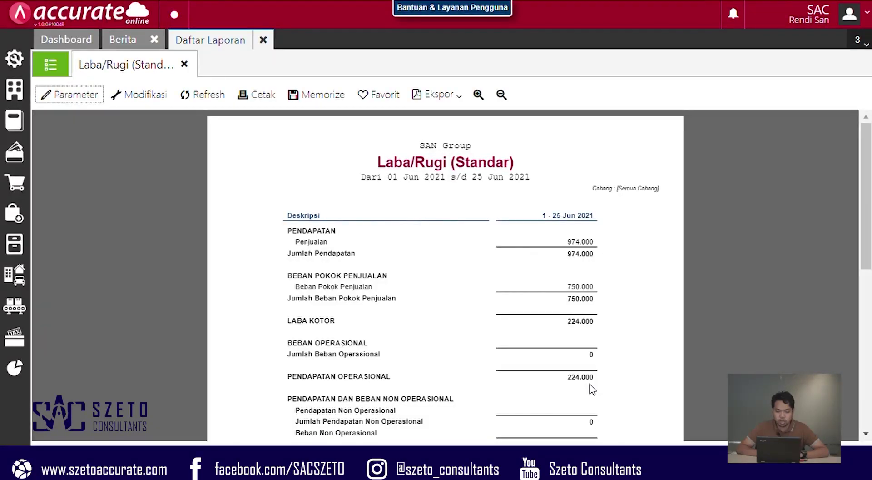
Step: Examine the sales, cost of goods sold and net profit in the profit and loss report, then close it and Daftar Laporan
scroll(592, 388, "down", 3)
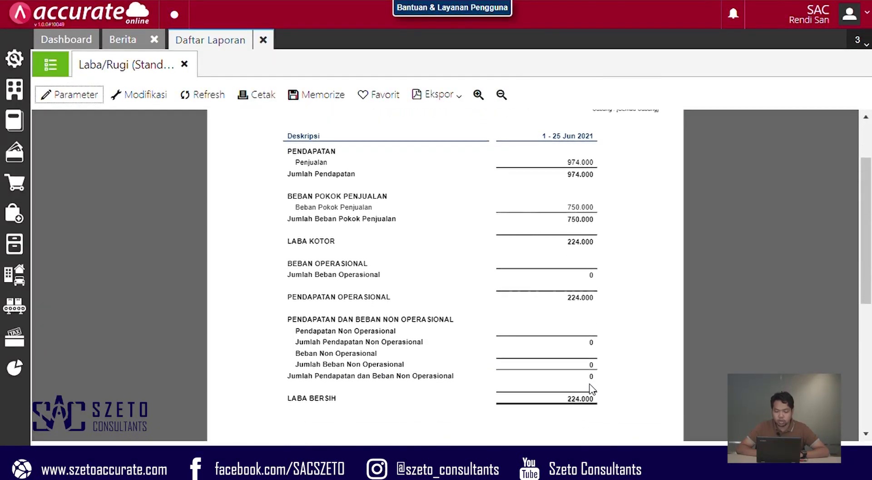
scroll(592, 390, "up", 1)
scroll(592, 389, "down", 1)
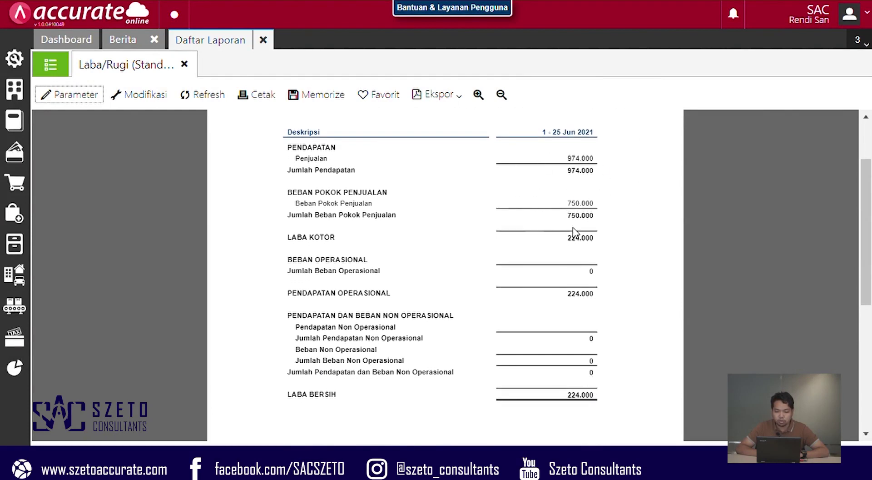
scroll(574, 231, "down", 1)
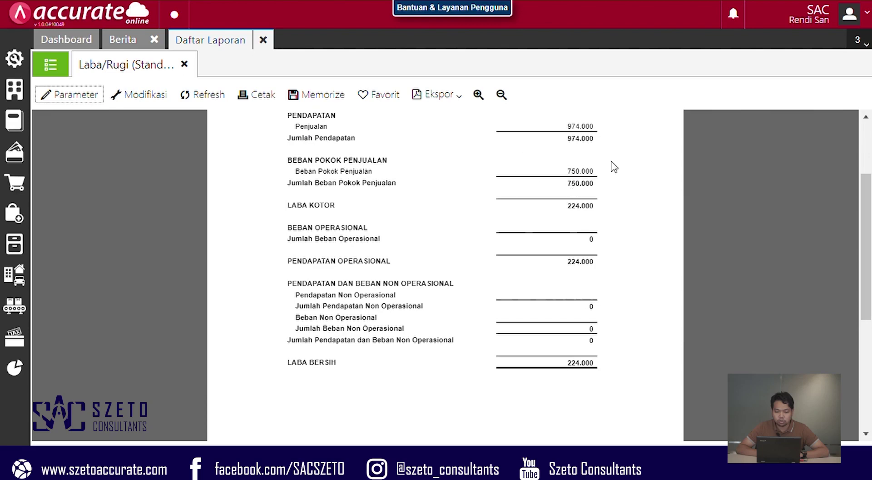
scroll(597, 200, "down", 2)
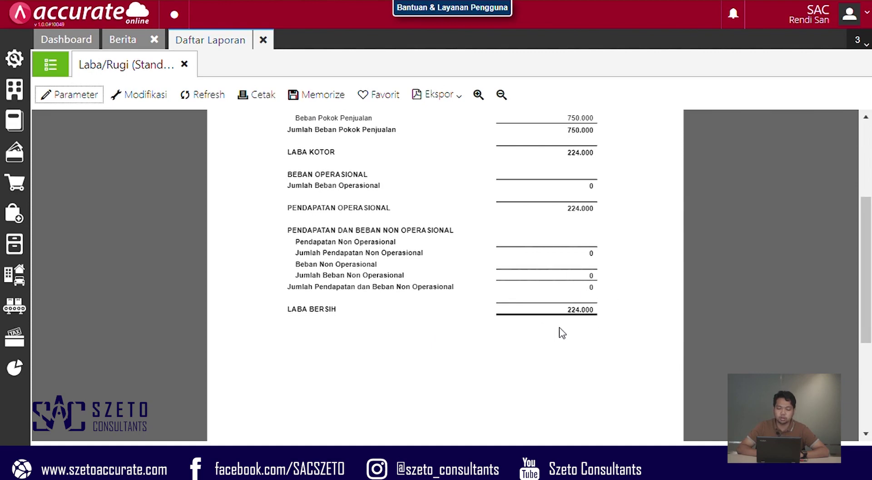
scroll(562, 333, "up", 6)
scroll(562, 333, "down", 1)
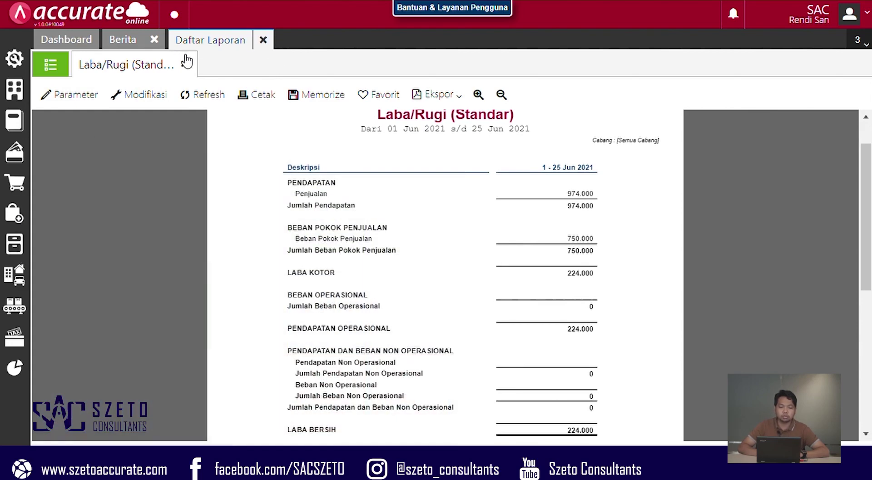
left_click(184, 65)
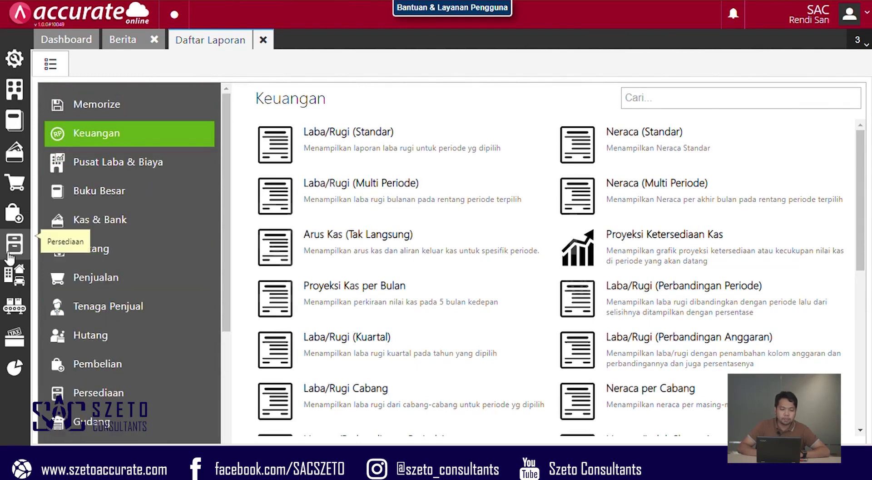
left_click(261, 40)
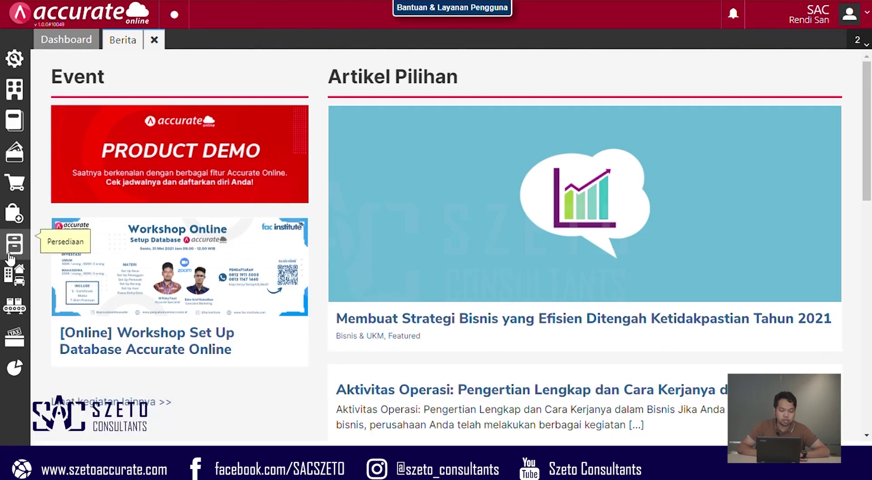
Step: Check the stock quantities in the item list of Barang & Jasa under Persediaan, then close Barang & Jasa
left_click(10, 258)
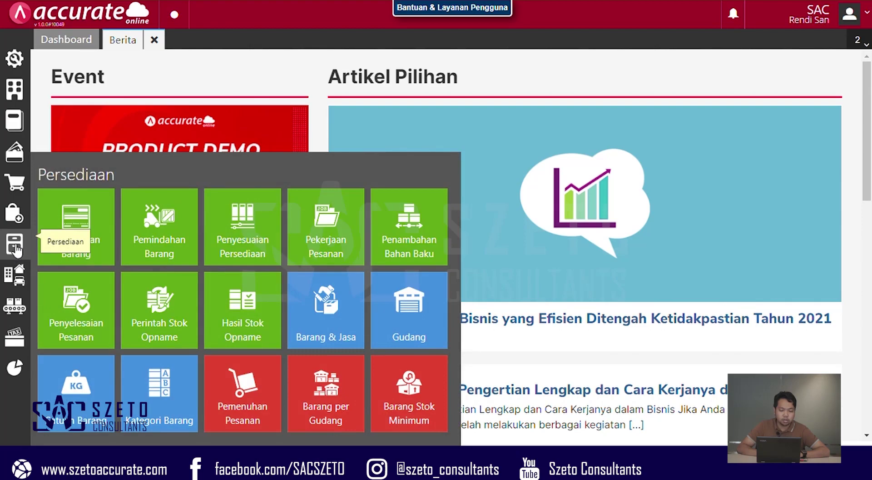
left_click(321, 314)
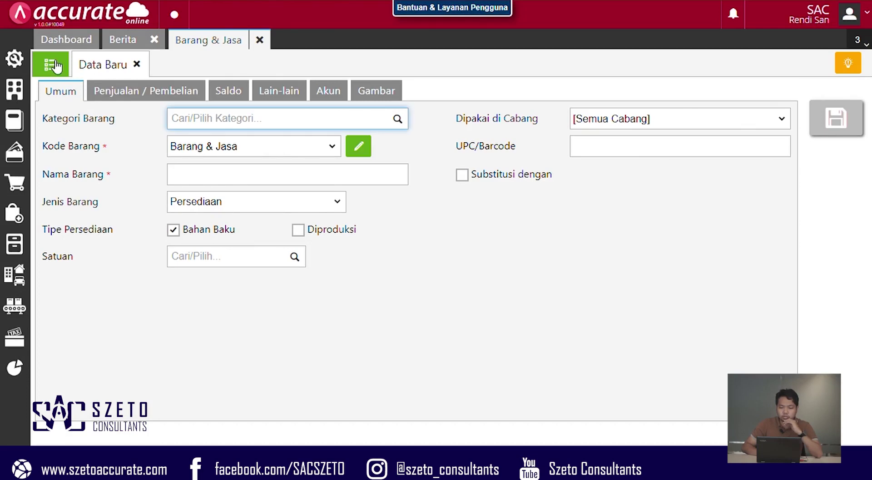
left_click(54, 66)
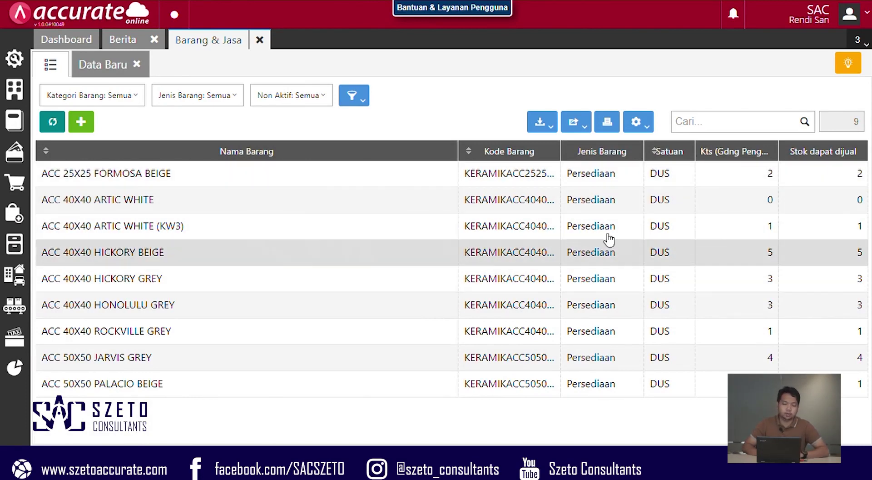
left_click(260, 42)
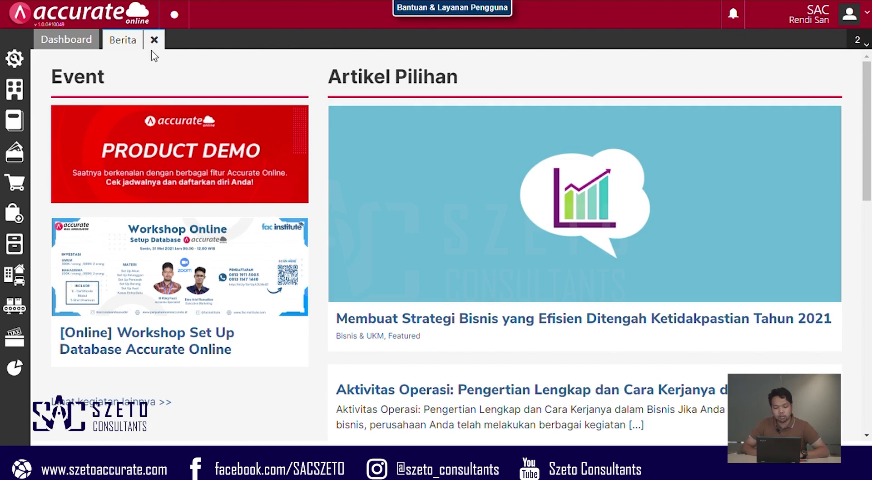